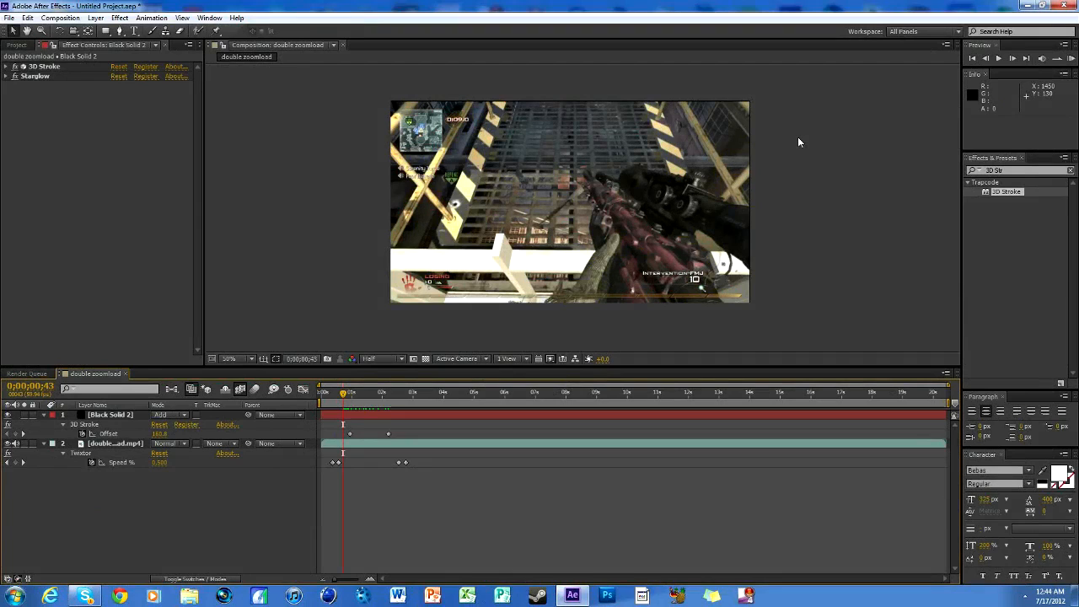
# Delete the Black Solid 2 stroke layer, leaving only the Twixtor footage, and scrub back to the start.
pyautogui.click(353, 418)
pyautogui.moveTo(338, 395)
pyautogui.mouseDown()
pyautogui.moveTo(394, 391)
pyautogui.moveTo(356, 392)
pyautogui.mouseUp()
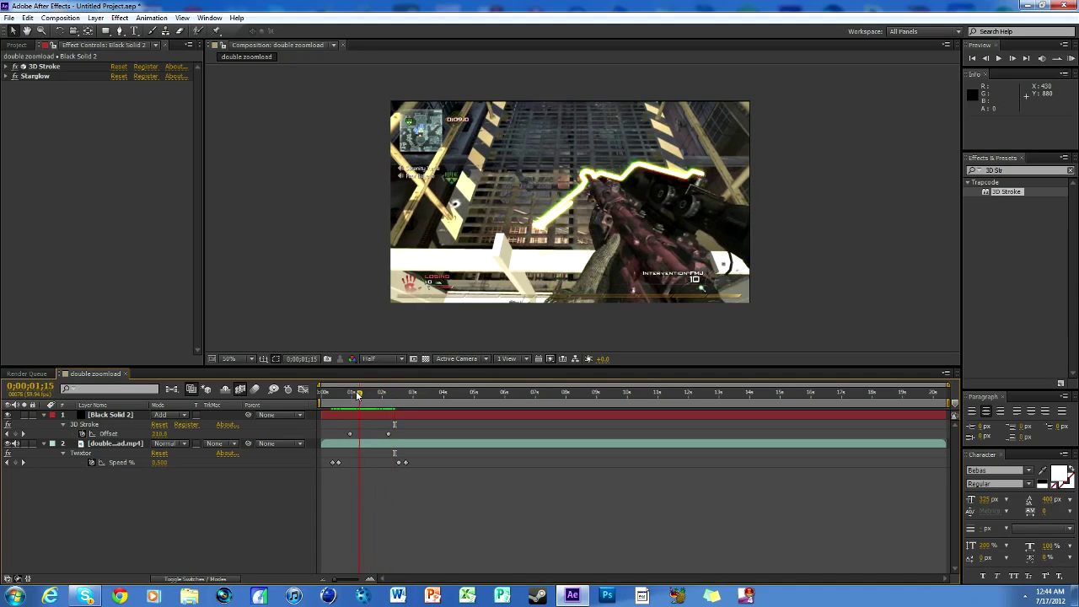
pyautogui.click(101, 415)
pyautogui.press('Delete')
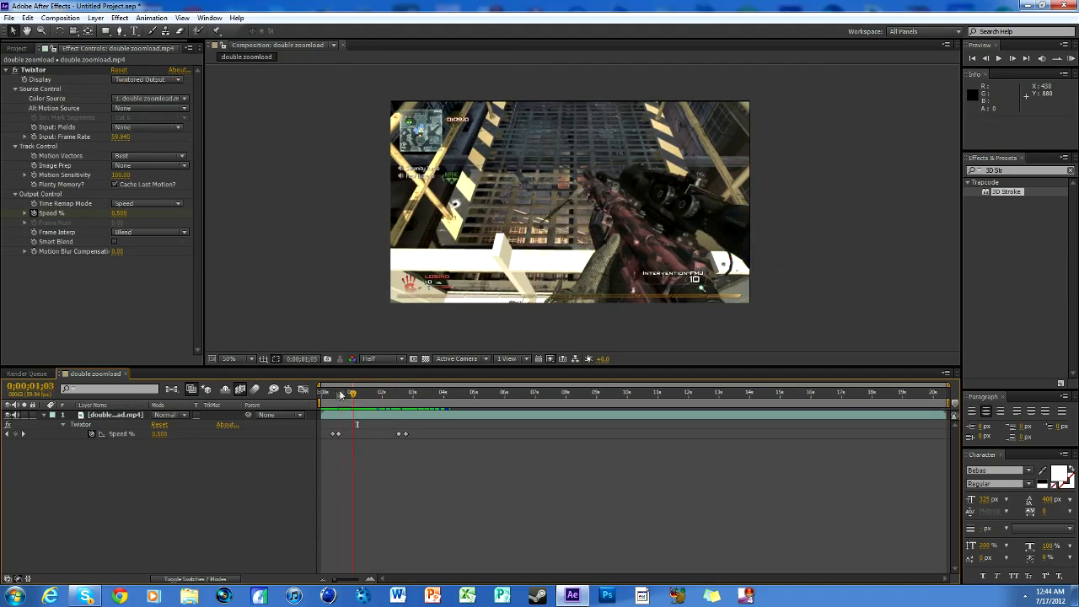
pyautogui.moveTo(356, 392)
pyautogui.mouseDown()
pyautogui.moveTo(323, 392)
pyautogui.moveTo(382, 394)
pyautogui.moveTo(350, 395)
pyautogui.mouseUp()
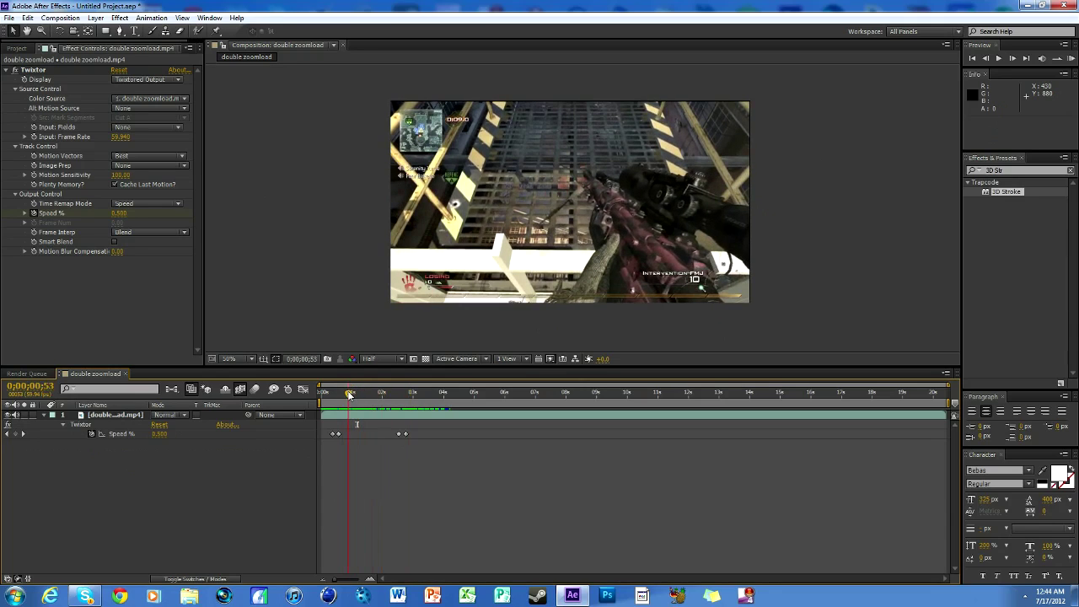
pyautogui.rightClick(178, 490)
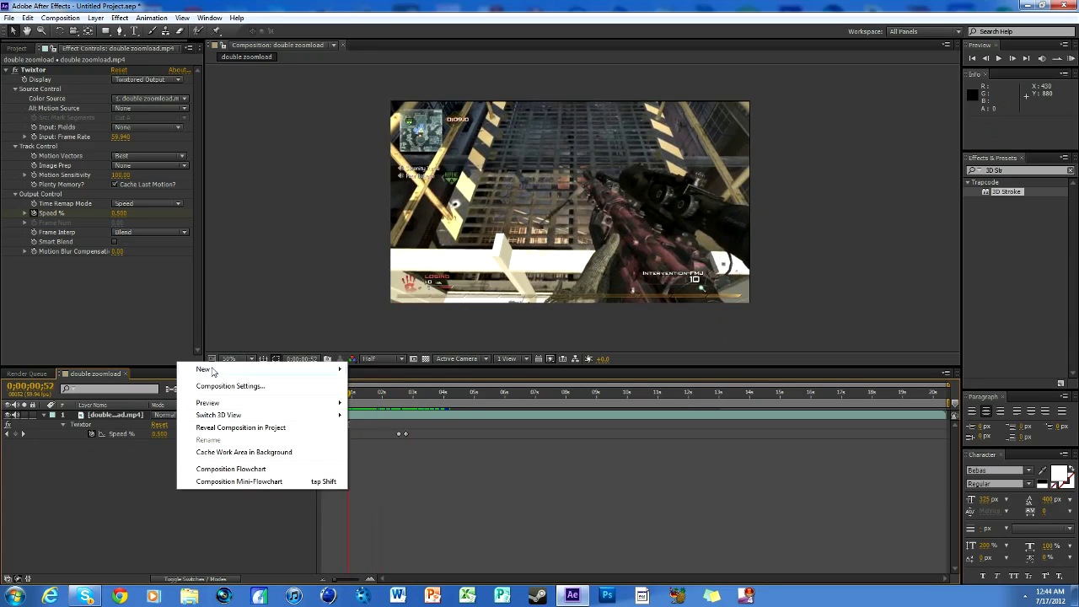
# Create a new black solid above the footage and set Black Solid 3's blend mode to Add.
pyautogui.moveTo(204, 369)
pyautogui.click(383, 402)
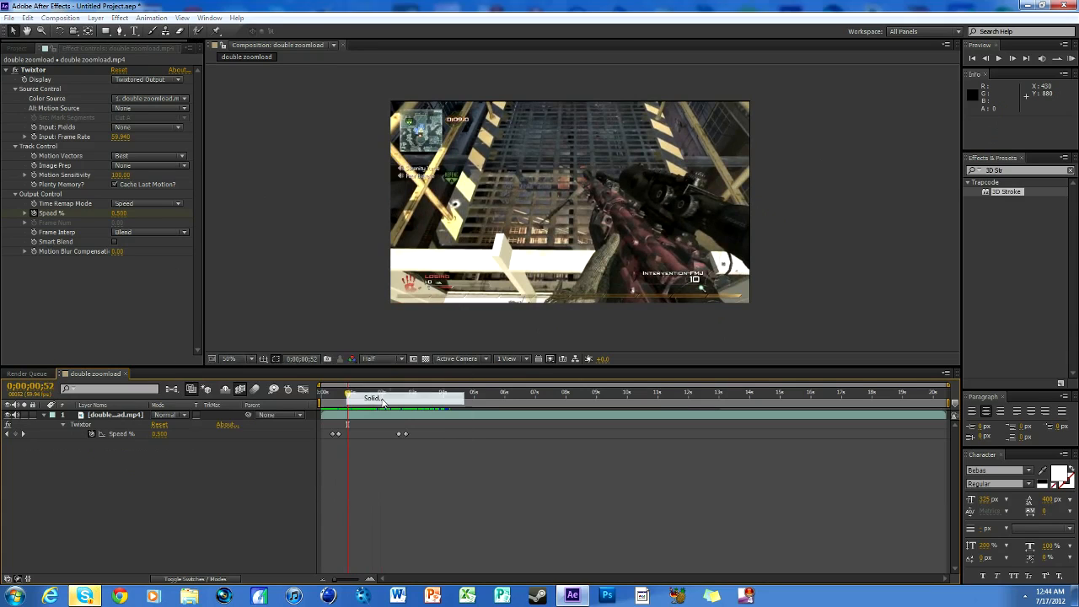
pyautogui.click(562, 399)
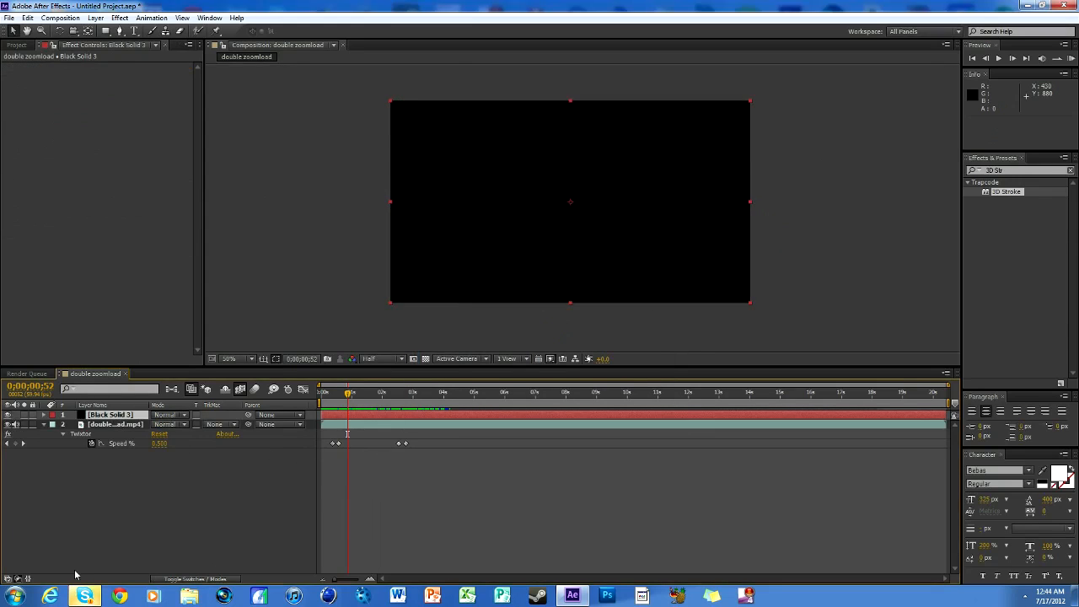
pyautogui.click(206, 580)
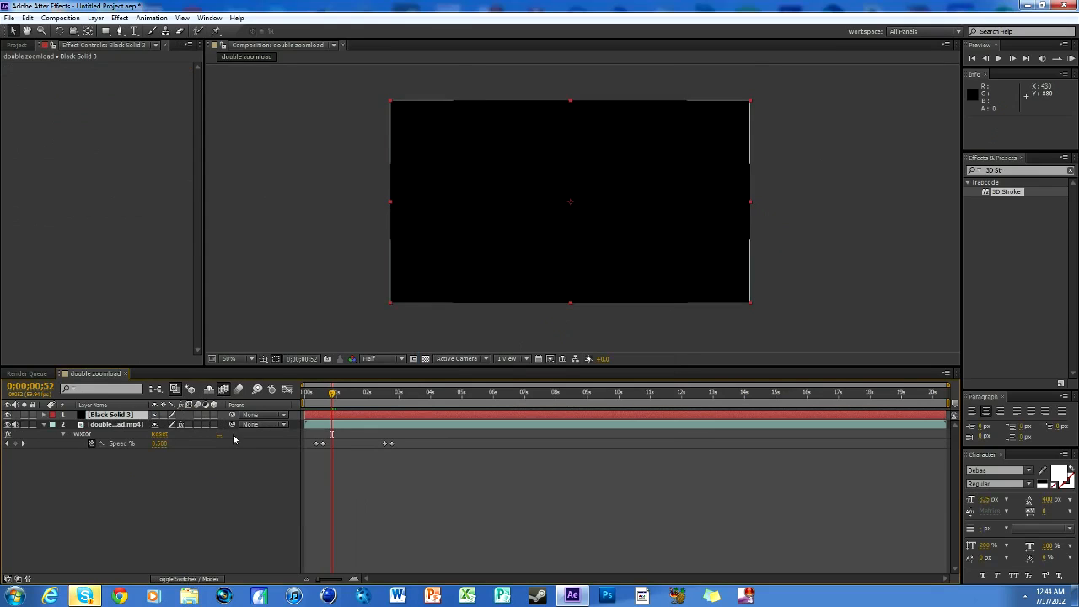
pyautogui.click(185, 581)
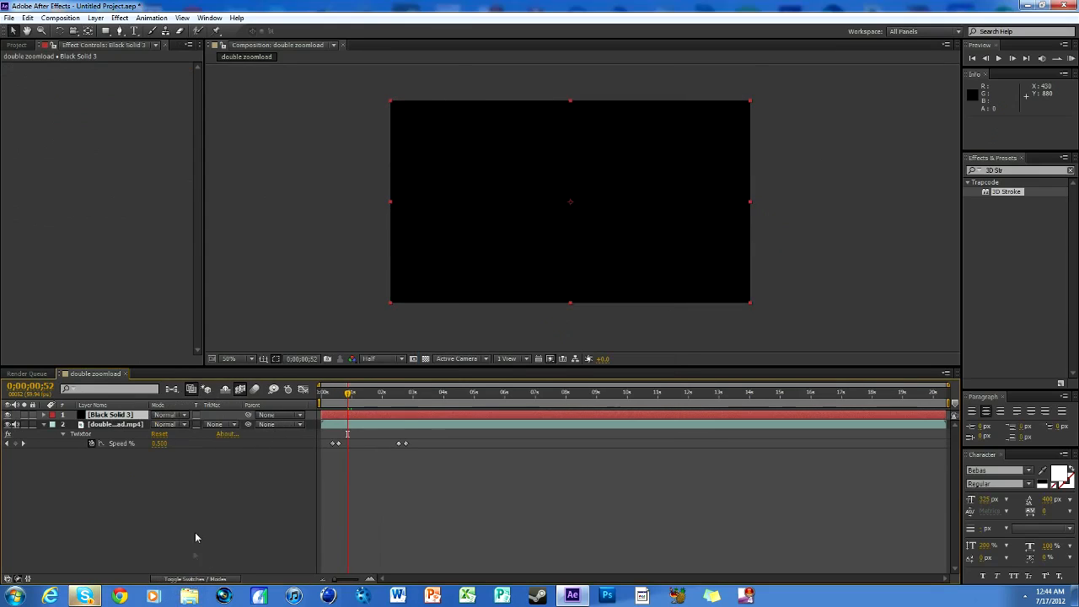
pyautogui.click(175, 415)
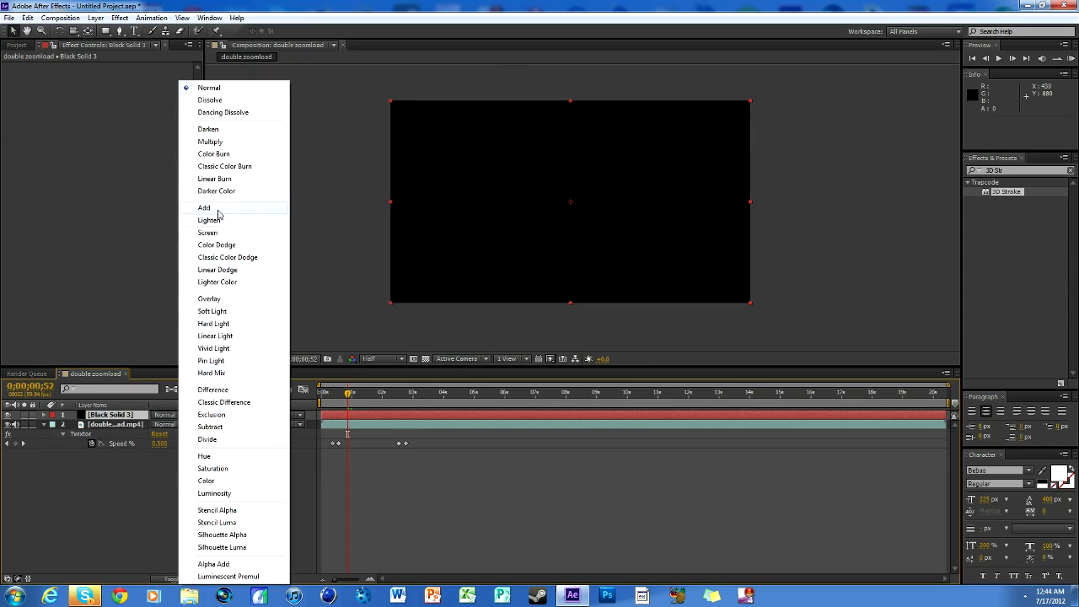
pyautogui.click(216, 208)
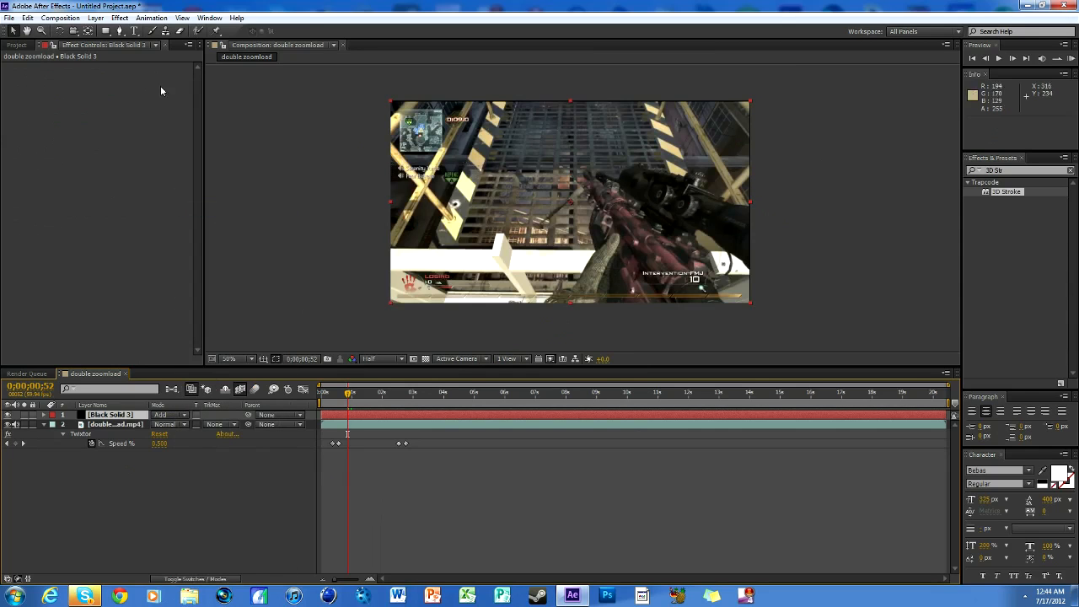
pyautogui.click(26, 30)
# Zoom onto the rifle and place the first Pen mask point at the rifle's grip.
pyautogui.moveTo(622, 267); pyautogui.dragTo(524, 233)
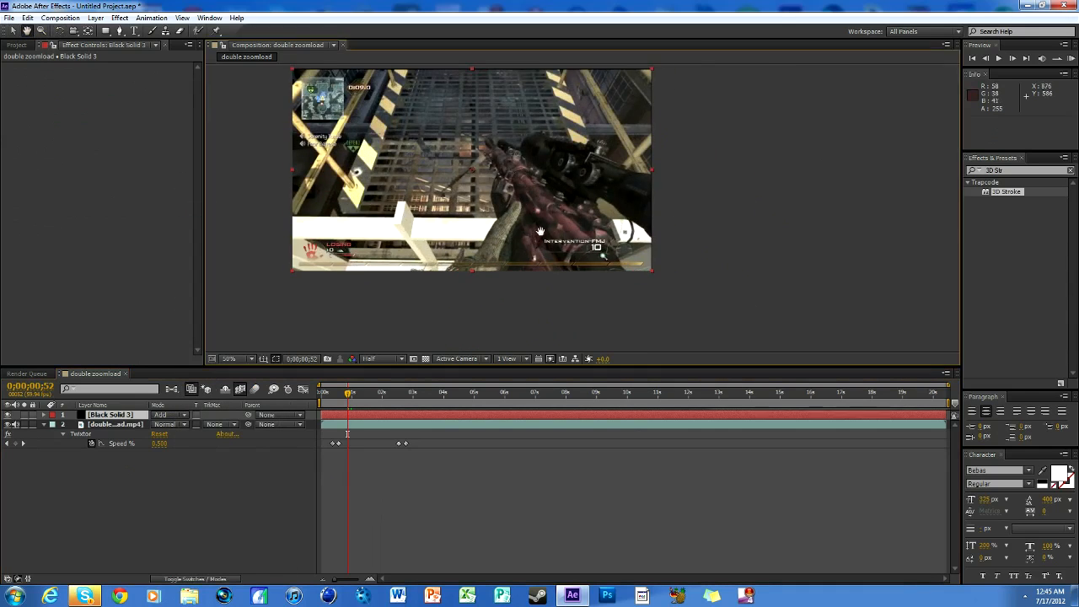
pyautogui.scroll(2, 540, 220)
pyautogui.moveTo(610, 216); pyautogui.dragTo(613, 219)
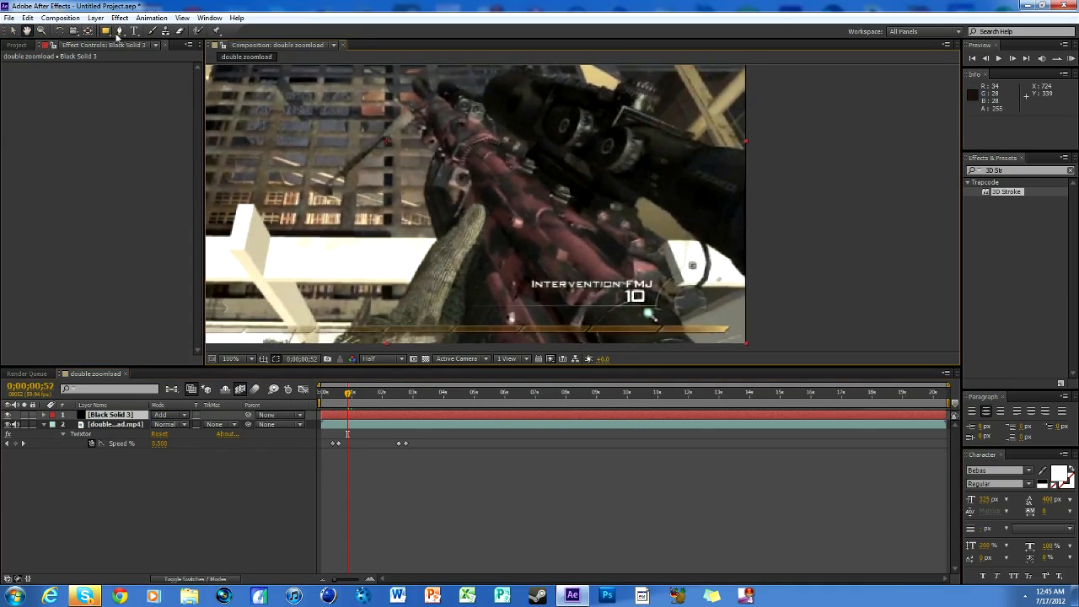
pyautogui.press('g')
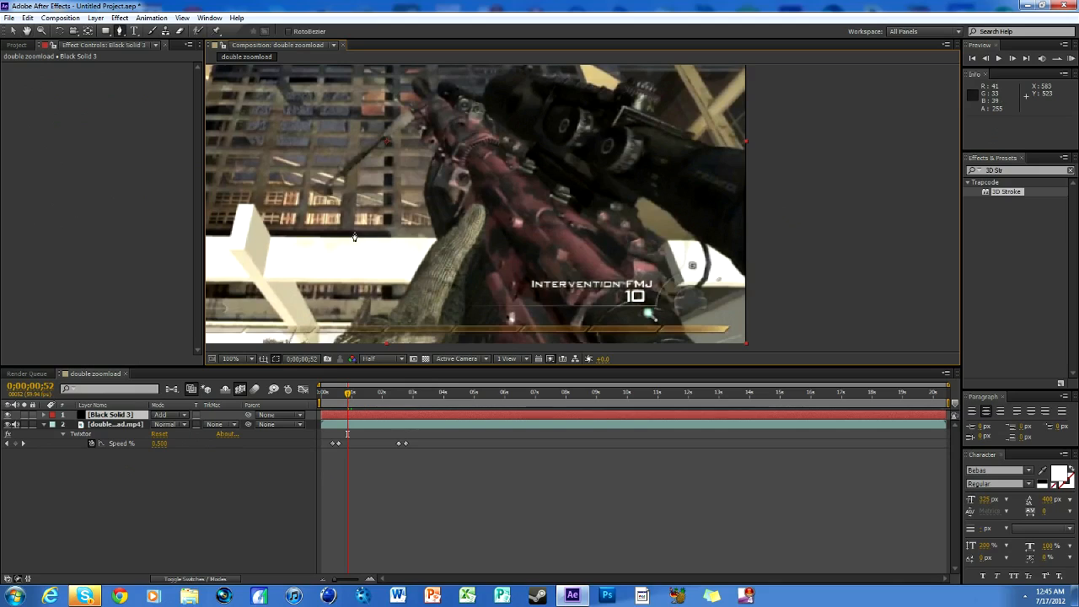
pyautogui.click(333, 340)
# Trace mask points up the rifle's edge and around its top.
pyautogui.click(365, 297)
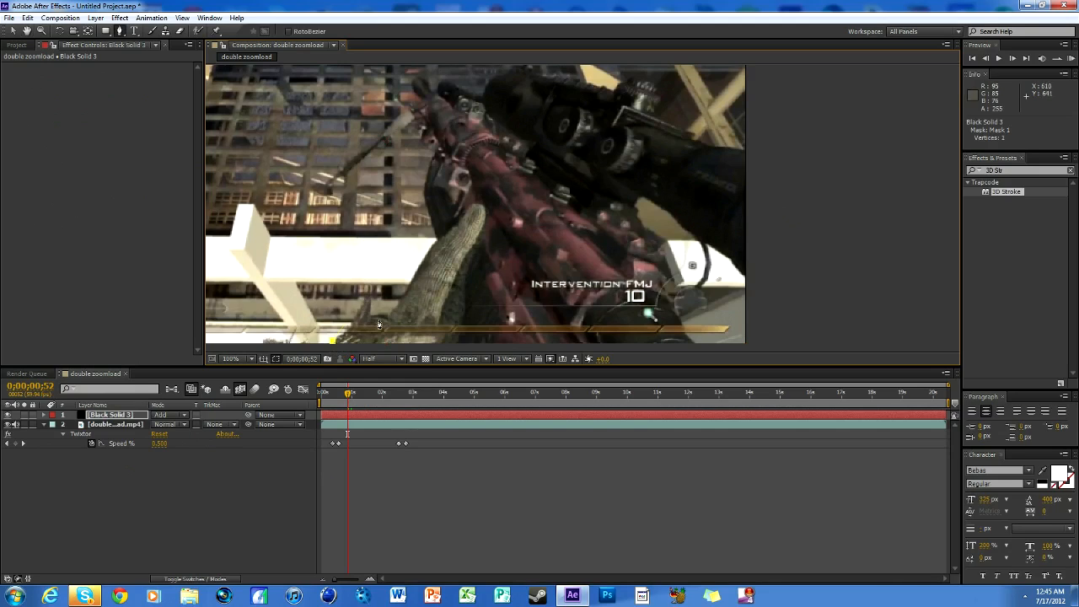
pyautogui.click(445, 234)
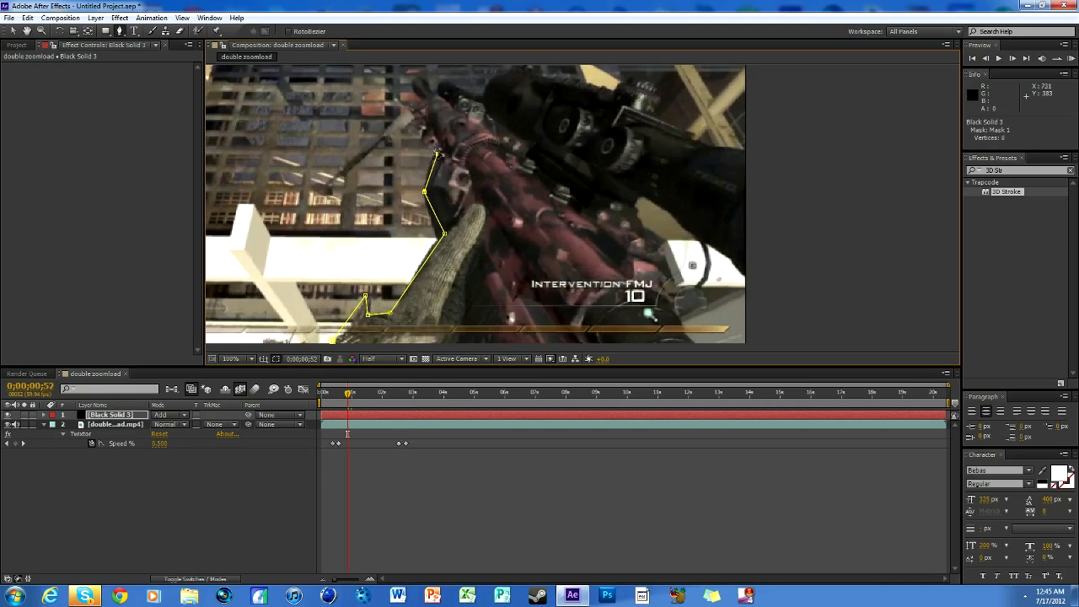
pyautogui.click(376, 156)
pyautogui.click(308, 207)
pyautogui.click(387, 108)
pyautogui.click(413, 79)
pyautogui.click(453, 73)
pyautogui.click(477, 92)
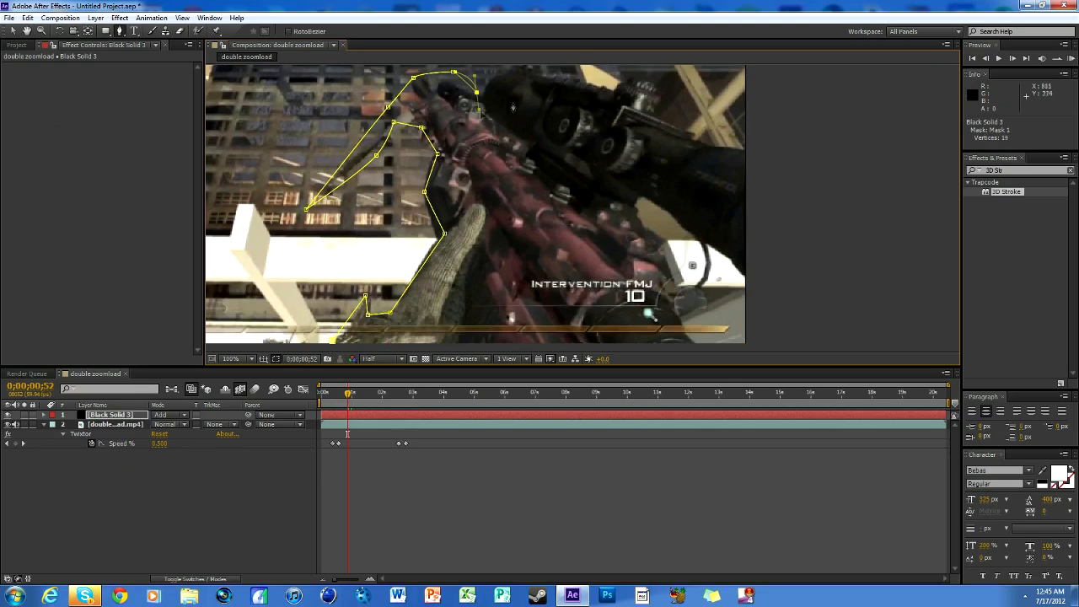
# Zoom to reframe and extend the mask path over the rifle's scope.
pyautogui.press(',')
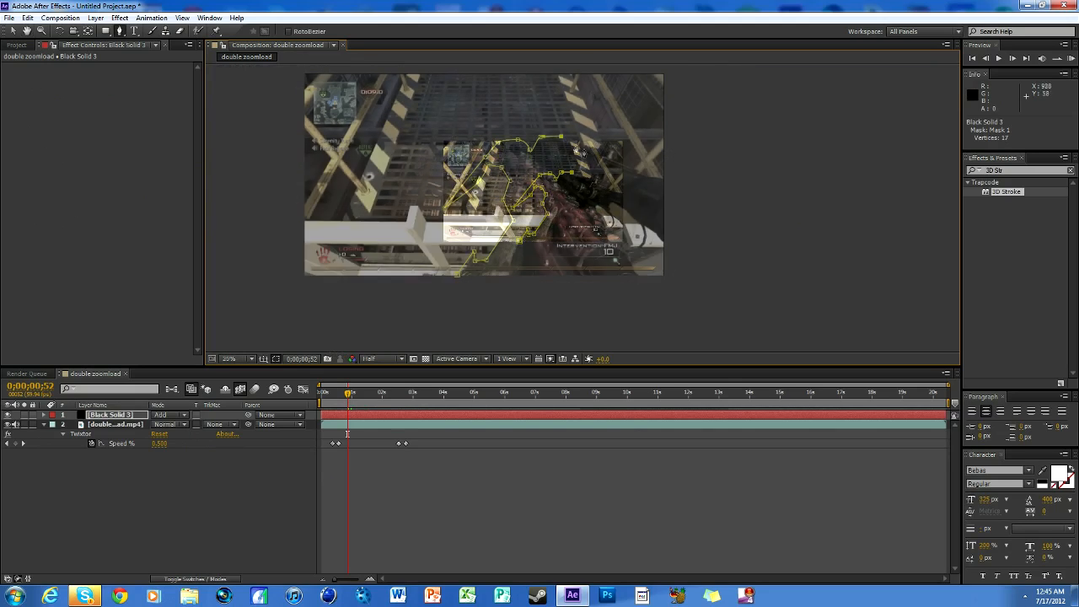
pyautogui.press(',')
pyautogui.press('.')
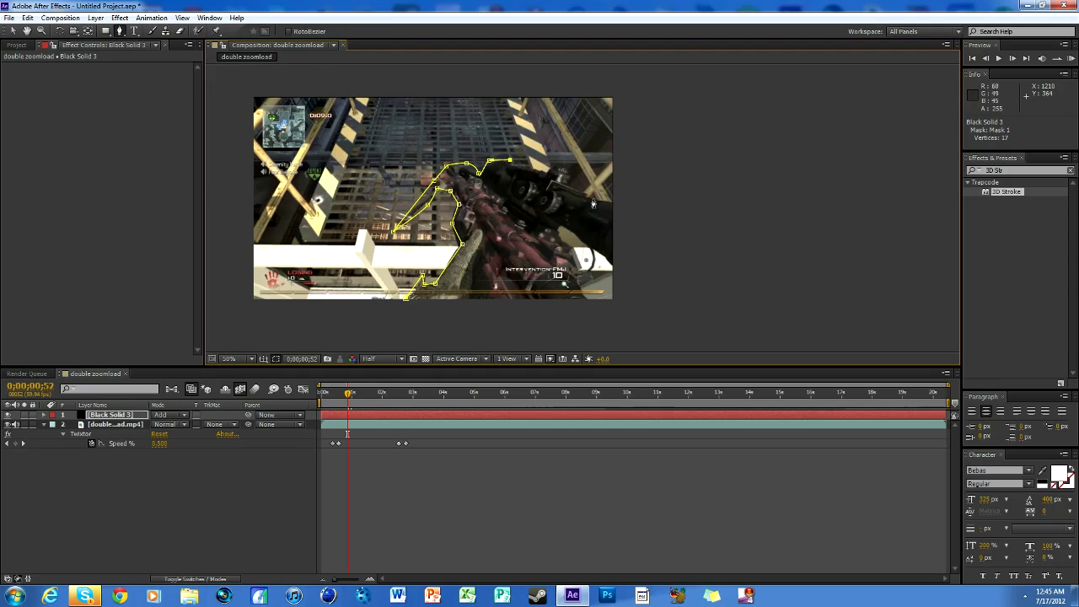
pyautogui.click(593, 199)
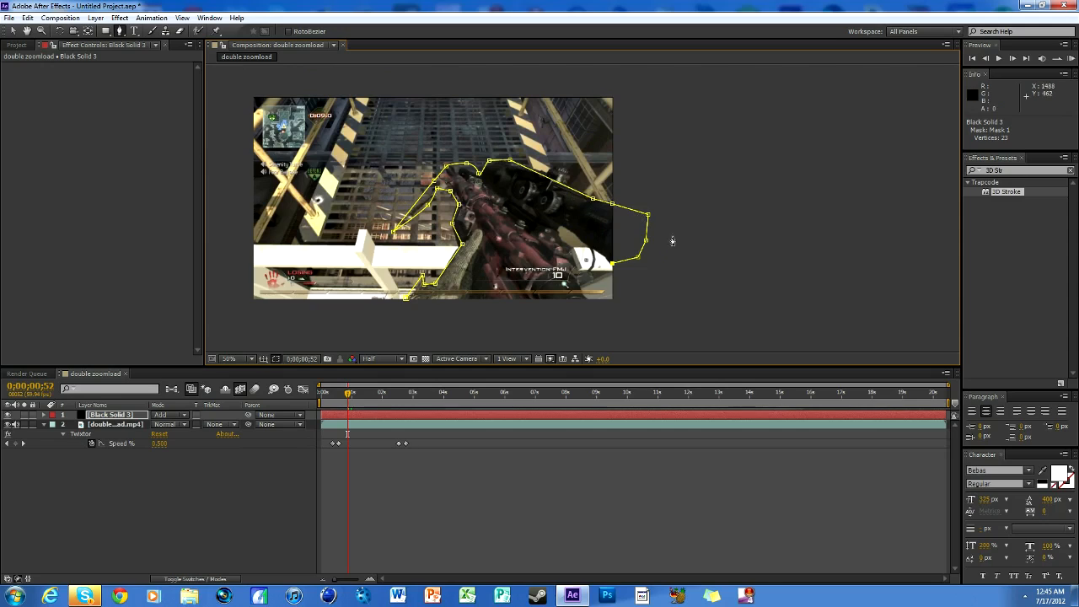
# Add a point near the rifle's front and raise the mask's bottom-right and bottom-left corners.
pyautogui.click(561, 226)
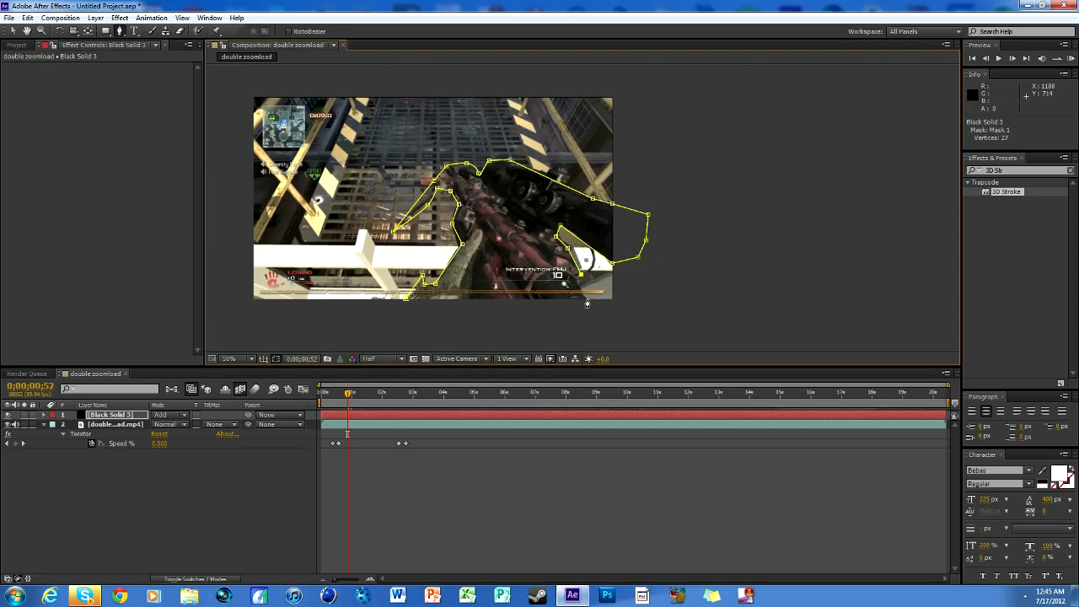
pyautogui.scroll(-1, 632, 283)
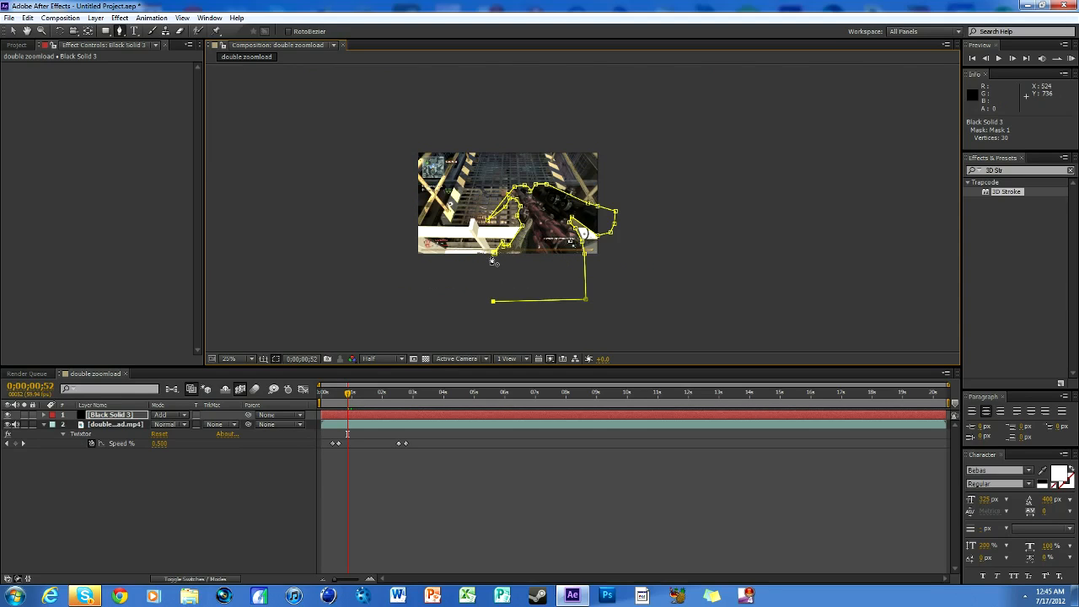
pyautogui.scroll(2, 556, 255)
pyautogui.scroll(-2, 582, 255)
pyautogui.moveTo(586, 300); pyautogui.dragTo(586, 287)
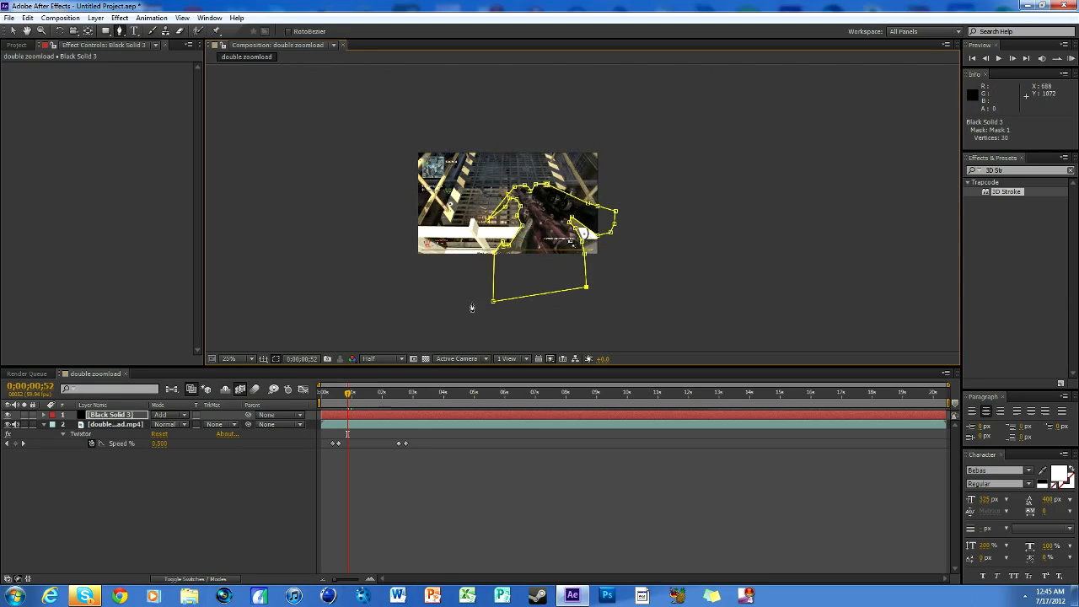
pyautogui.moveTo(492, 304); pyautogui.dragTo(494, 289)
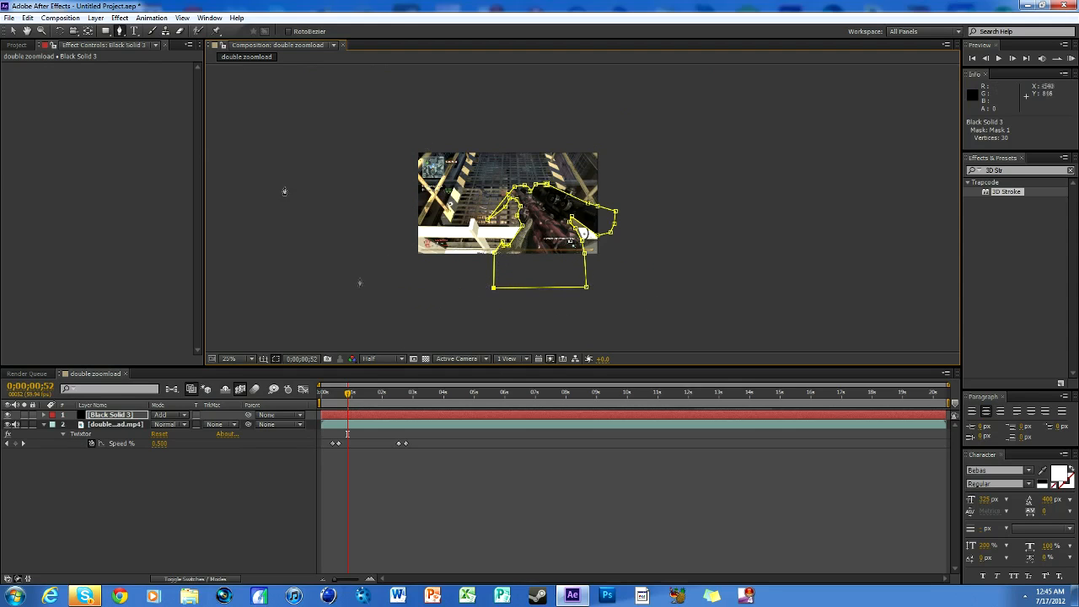
pyautogui.scroll(2, 582, 207)
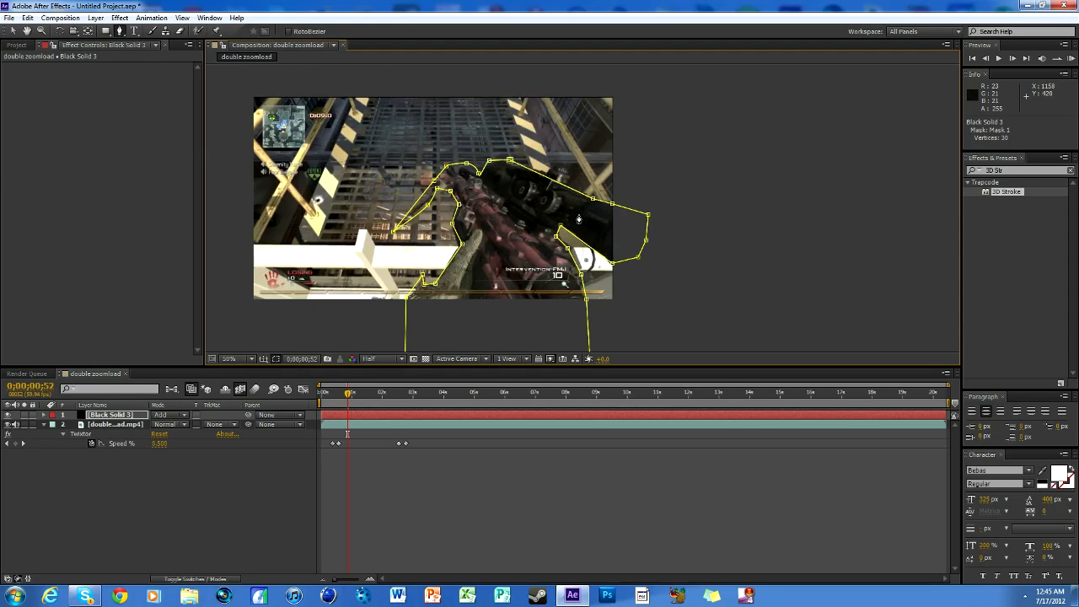
# Apply Trapcode 3D Stroke from the effects search onto the Black Solid 3 layer.
pyautogui.click(1008, 171)
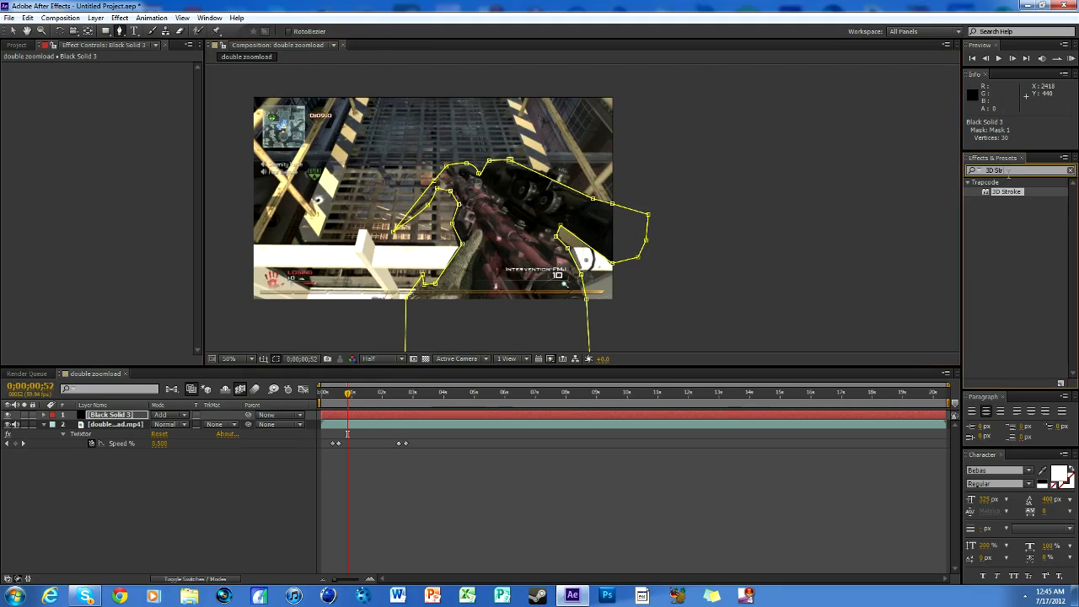
pyautogui.moveTo(1010, 195); pyautogui.dragTo(411, 419)
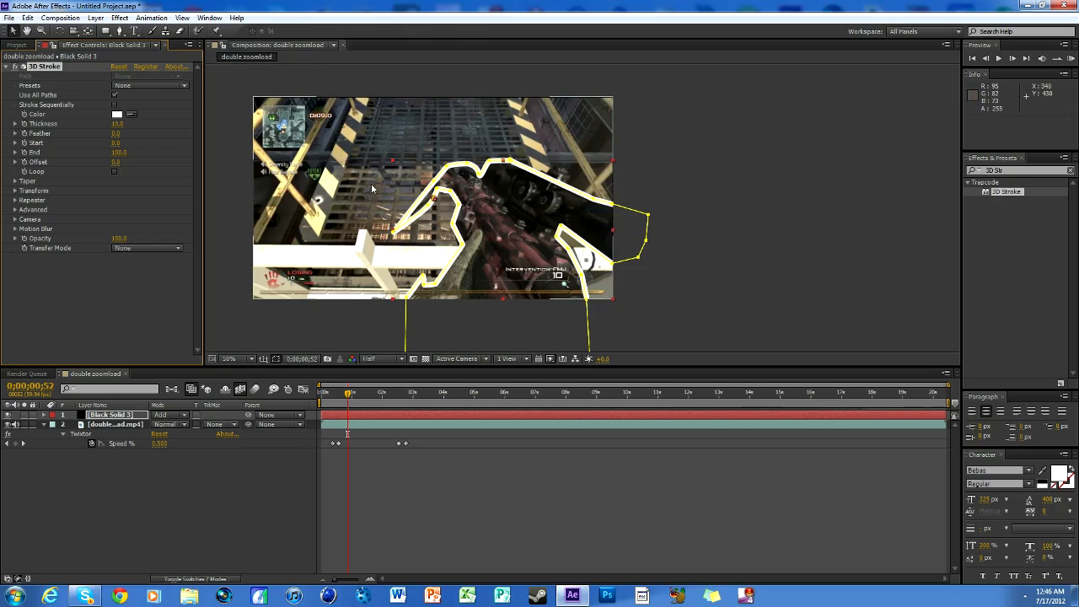
# Nudge a few Mask 1 vertices along the rifle's top edge so the stroke fits, then deselect.
pyautogui.click(437, 186)
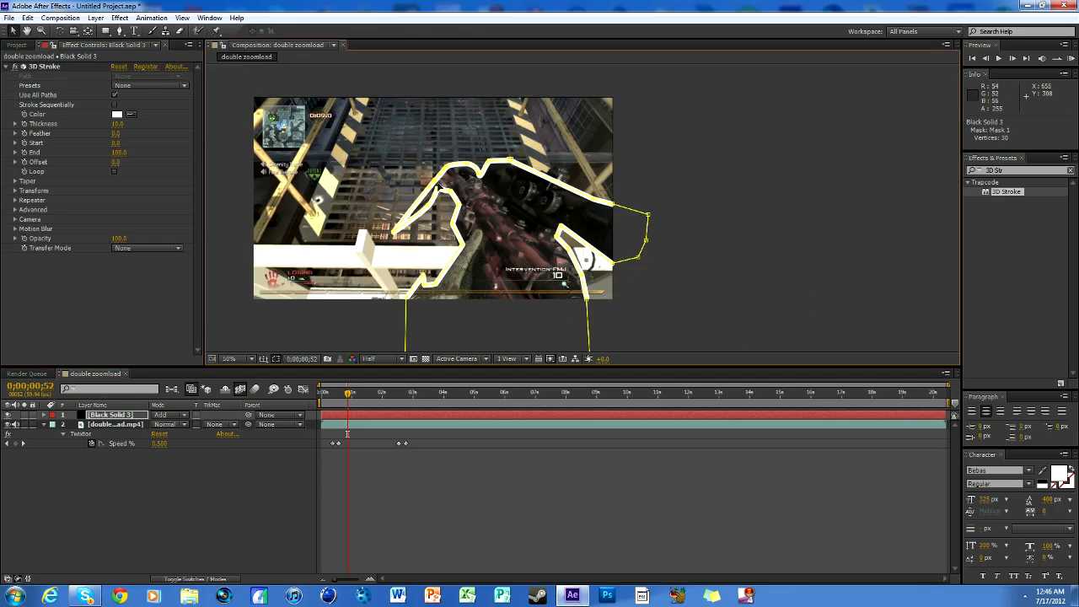
pyautogui.moveTo(437, 180); pyautogui.dragTo(445, 179)
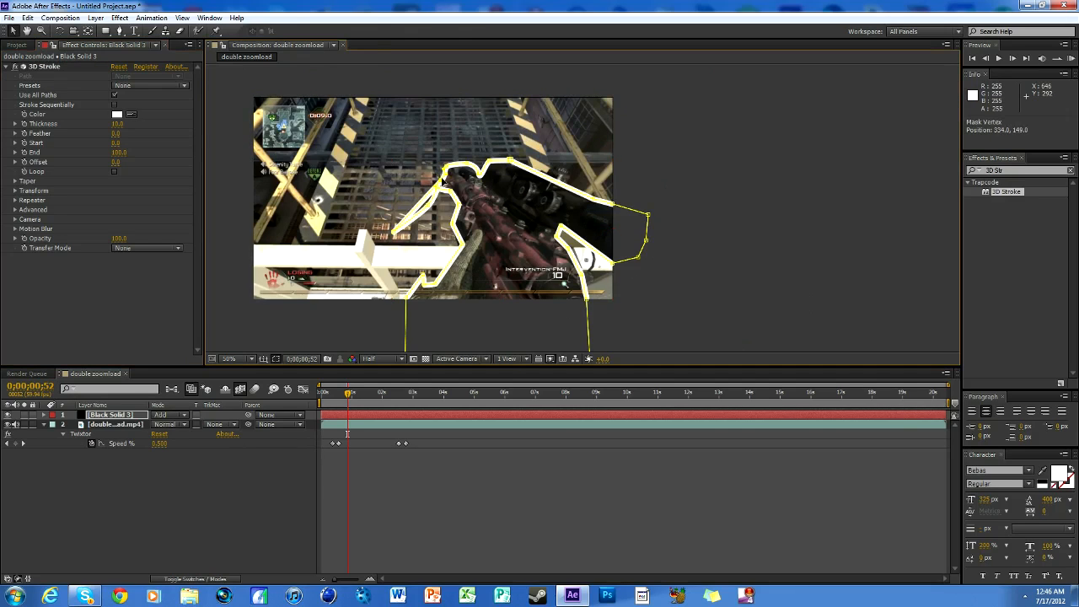
pyautogui.click(429, 209)
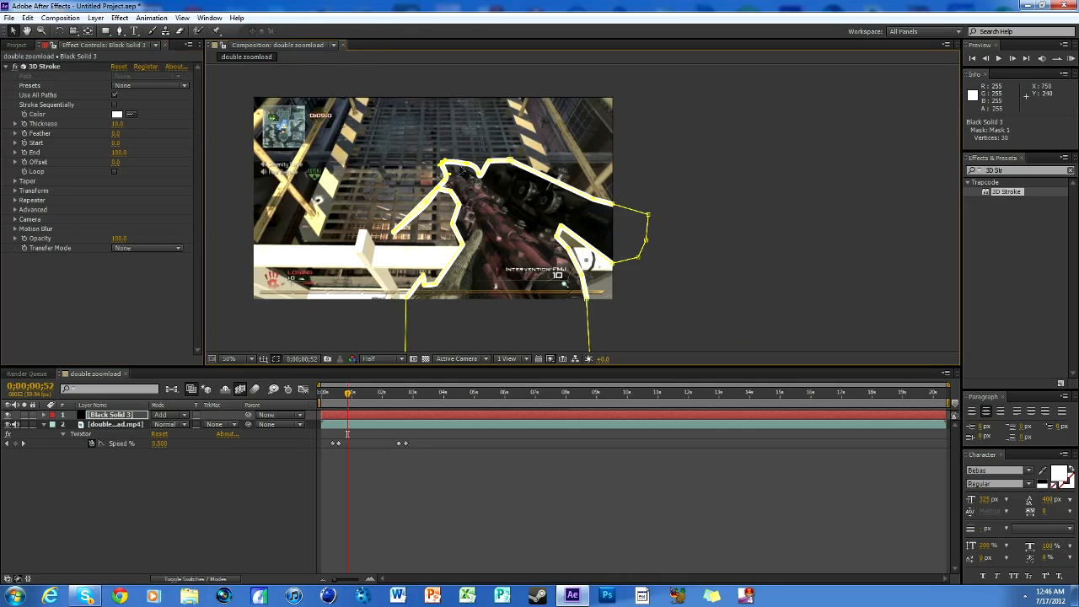
pyautogui.moveTo(462, 171); pyautogui.dragTo(470, 175)
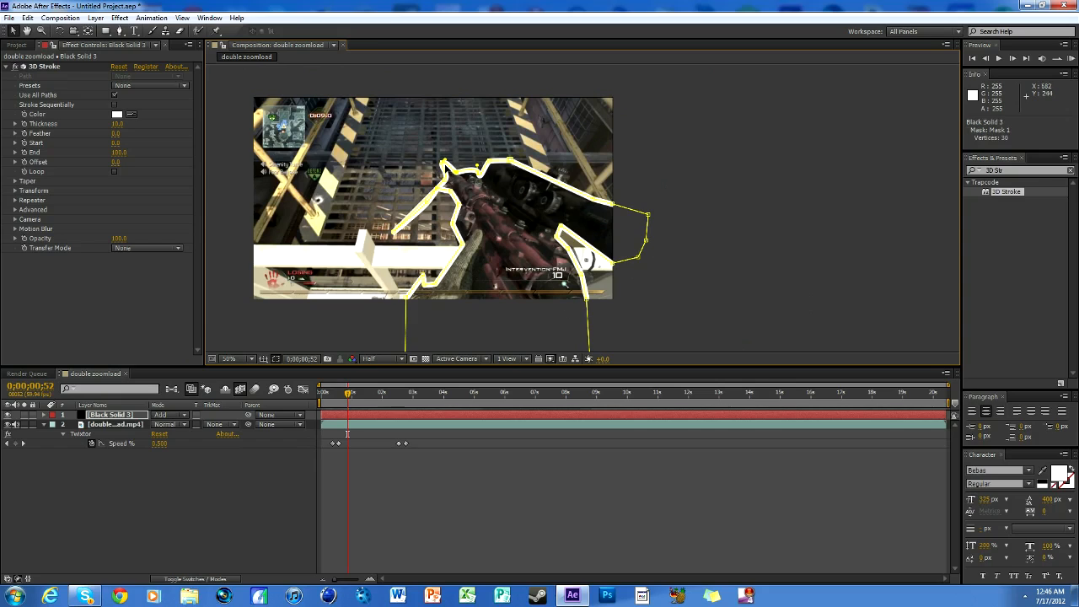
pyautogui.click(731, 257)
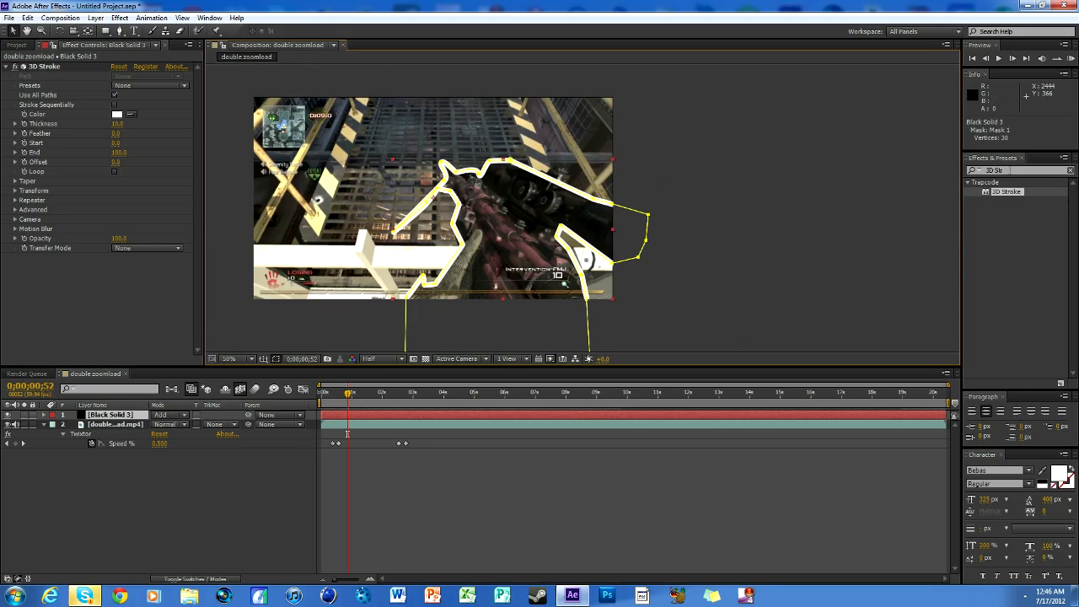
pyautogui.click(1020, 170)
pyautogui.write('s')
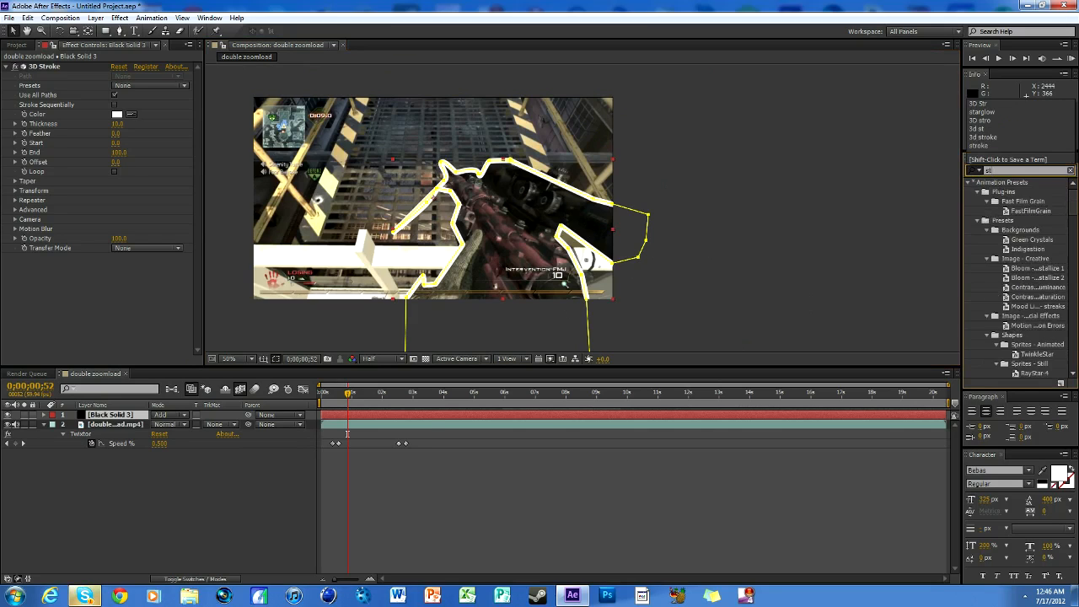
pyautogui.press('BackSpace')
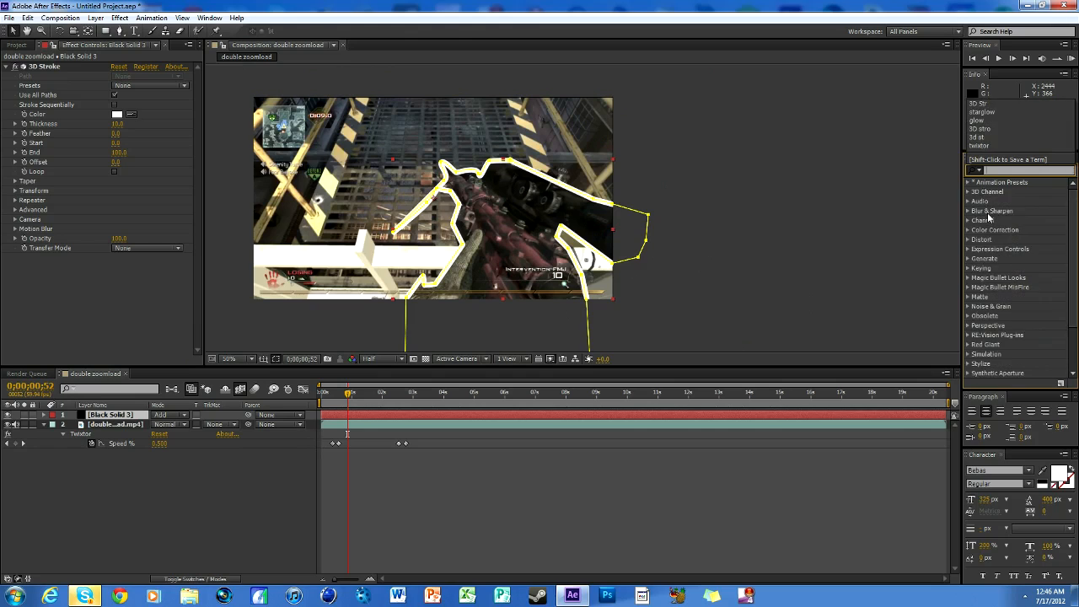
pyautogui.write('glow')
pyautogui.moveTo(997, 363)
pyautogui.mouseDown()
pyautogui.moveTo(352, 429)
pyautogui.moveTo(351, 417)
pyautogui.mouseUp()
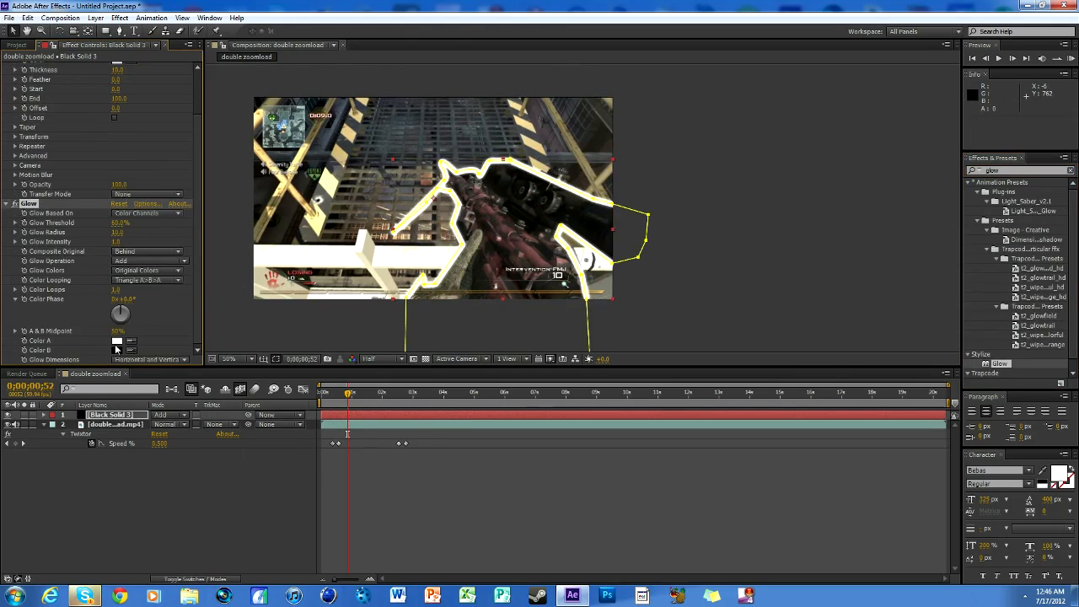
pyautogui.click(116, 353)
pyautogui.moveTo(289, 451); pyautogui.dragTo(289, 465)
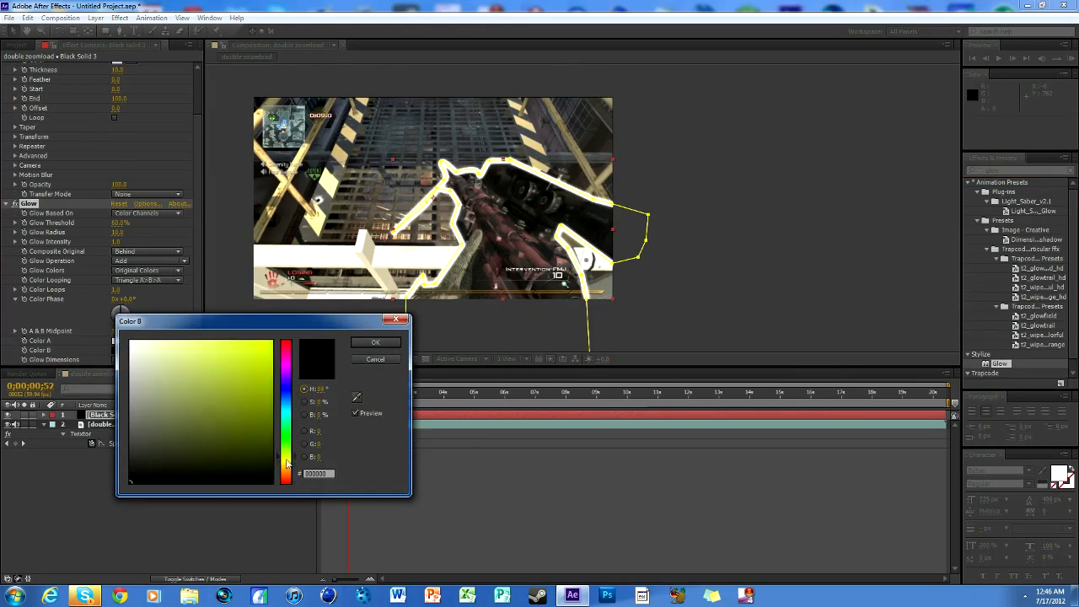
pyautogui.click(358, 344)
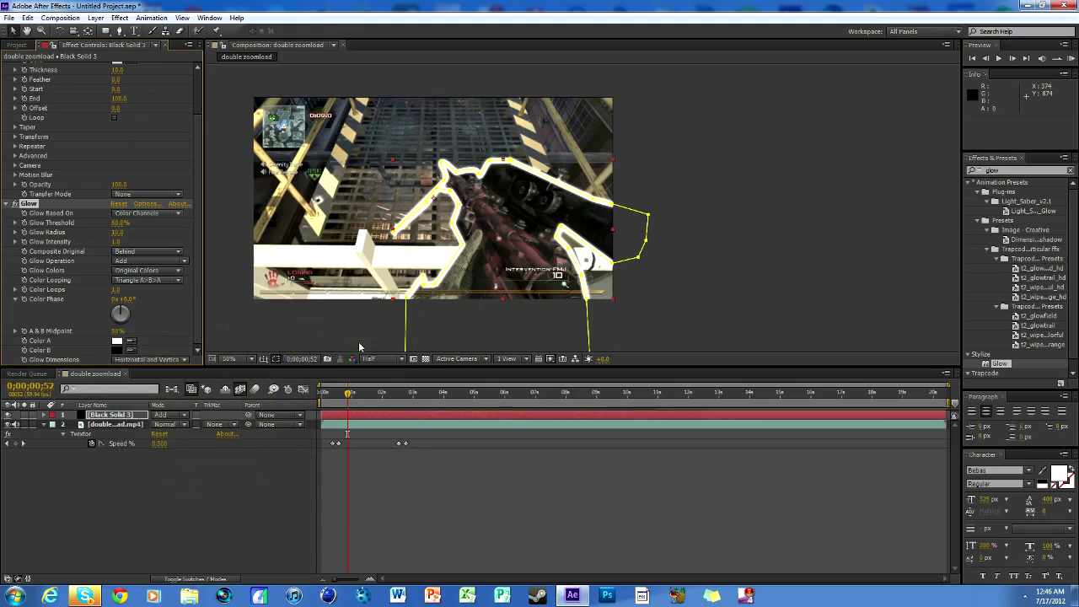
pyautogui.click(118, 353)
pyautogui.moveTo(288, 453)
pyautogui.mouseDown()
pyautogui.moveTo(286, 463)
pyautogui.moveTo(196, 341)
pyautogui.mouseUp()
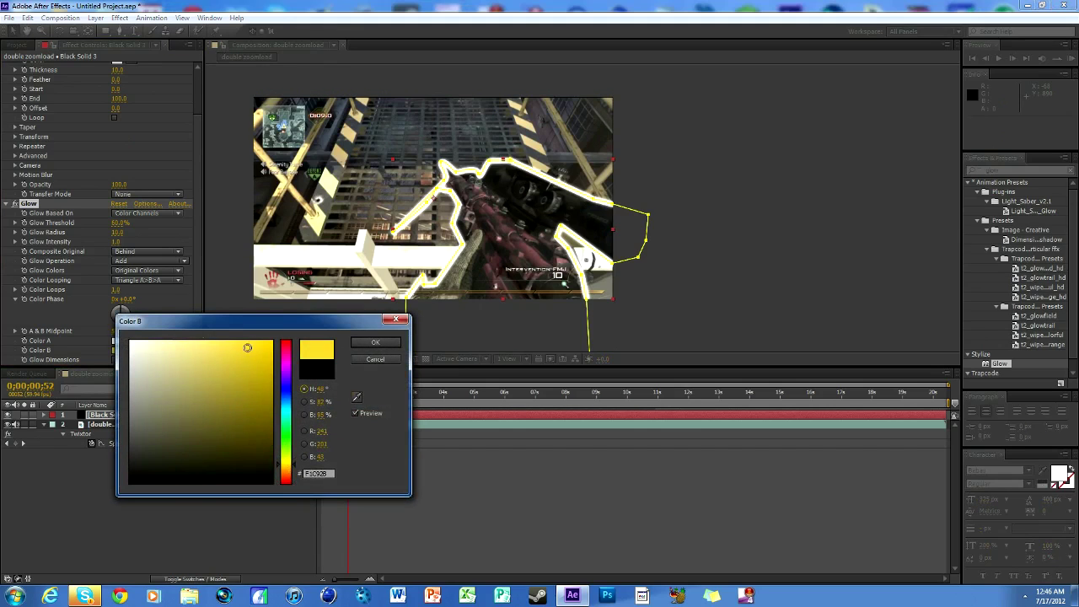
pyautogui.click(376, 344)
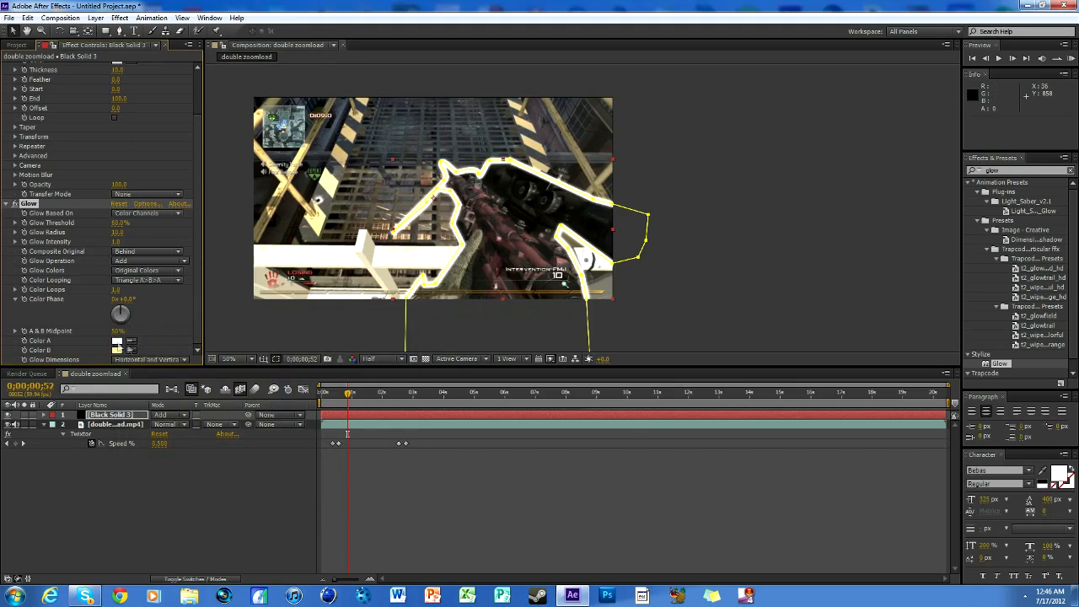
pyautogui.click(116, 341)
pyautogui.moveTo(285, 474); pyautogui.dragTo(285, 465)
pyautogui.moveTo(228, 422); pyautogui.dragTo(251, 287)
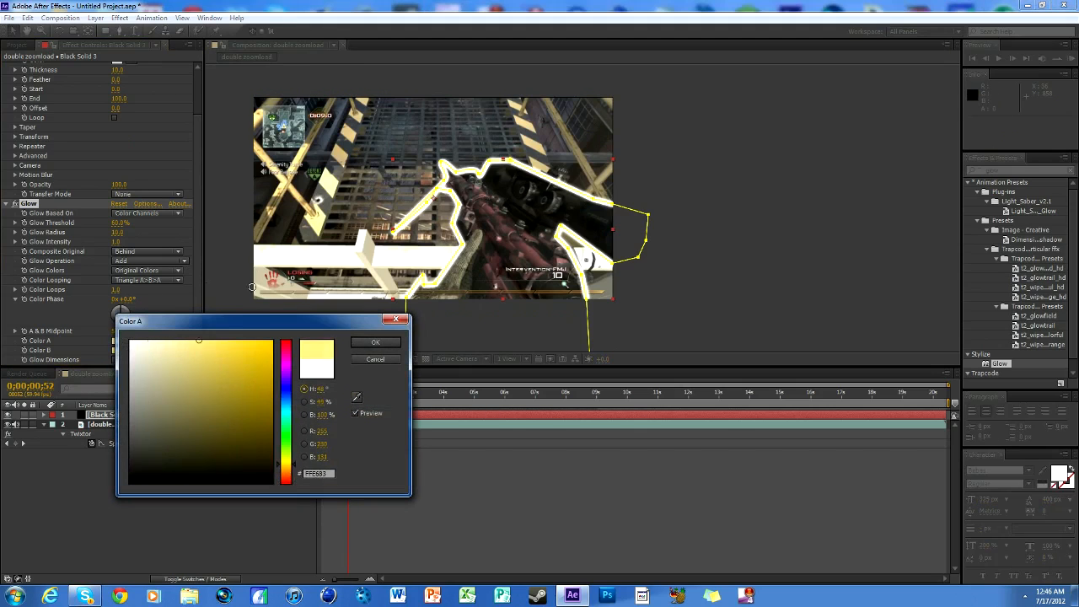
pyautogui.click(376, 342)
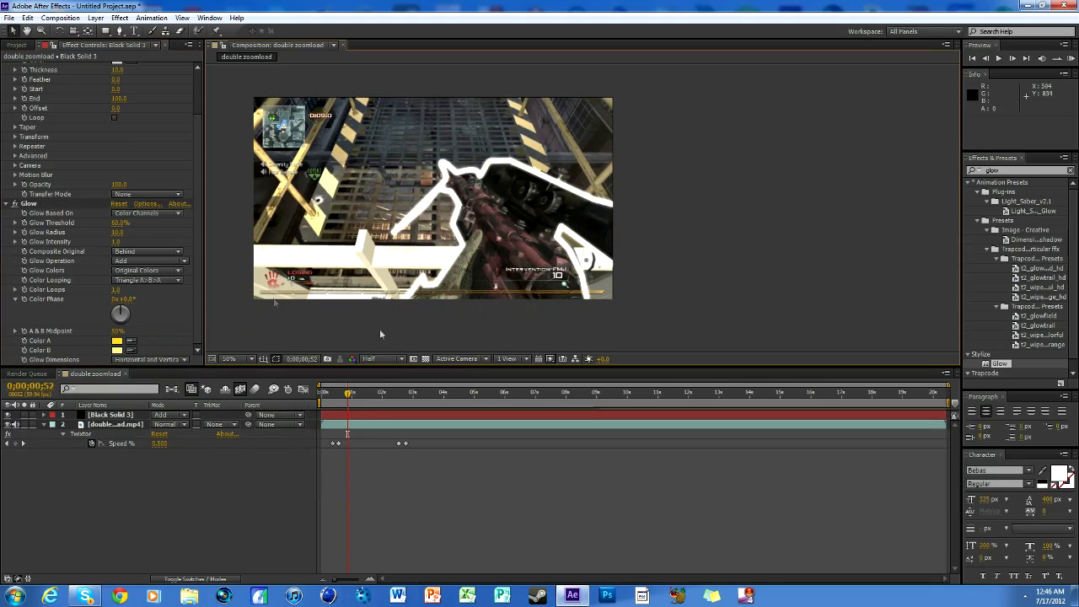
pyautogui.click(28, 204)
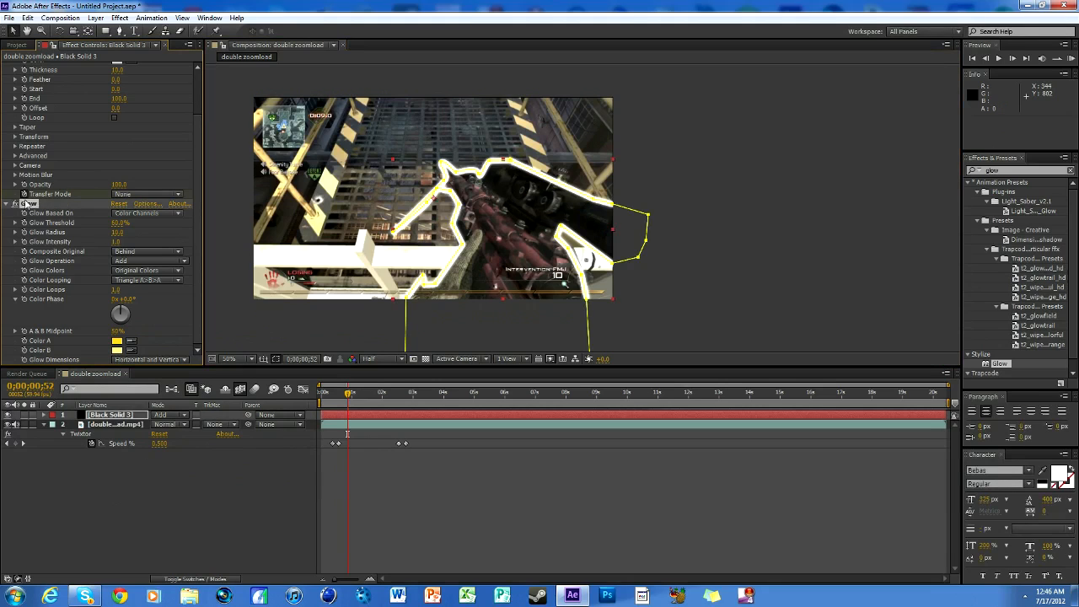
pyautogui.press('Delete')
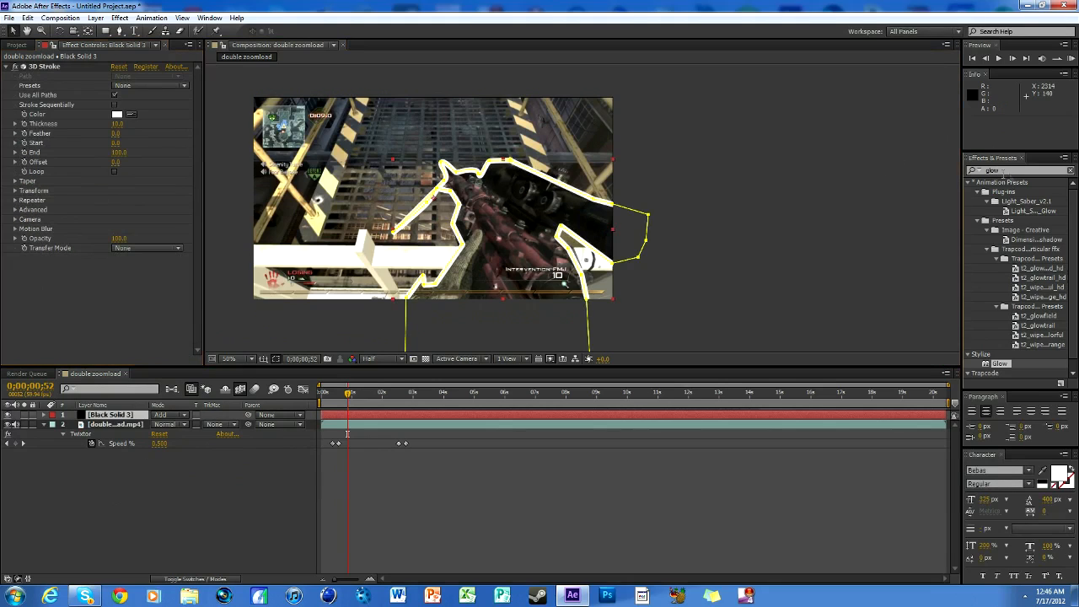
# Search for Starglow and apply it to the Black Solid 3 layer.
pyautogui.doubleClick(1003, 170)
pyautogui.write('startg')
pyautogui.press('BackSpace')
pyautogui.press('BackSpace')
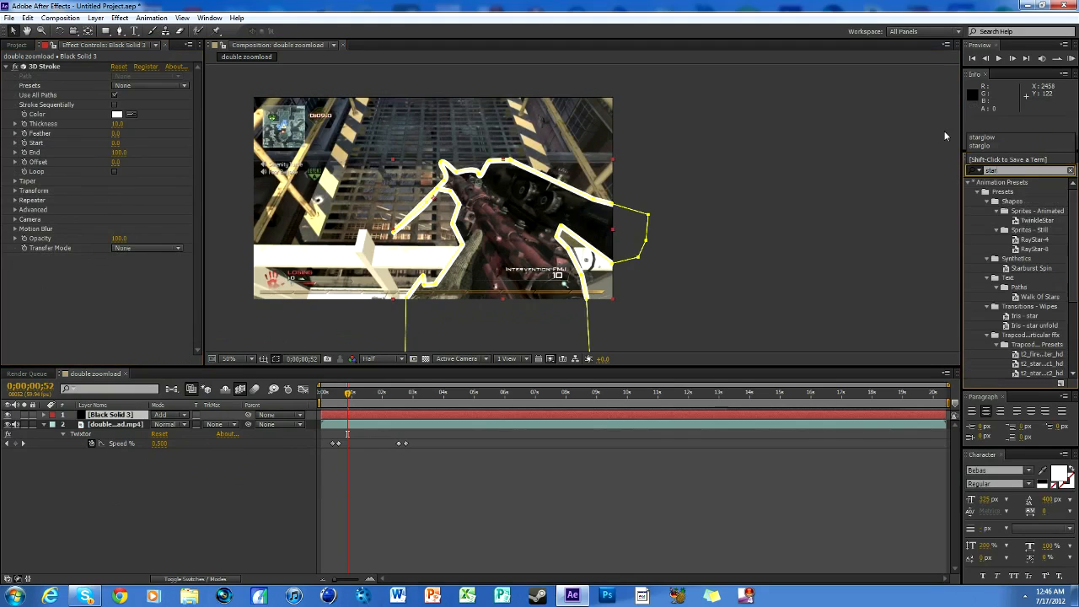
pyautogui.write('glow')
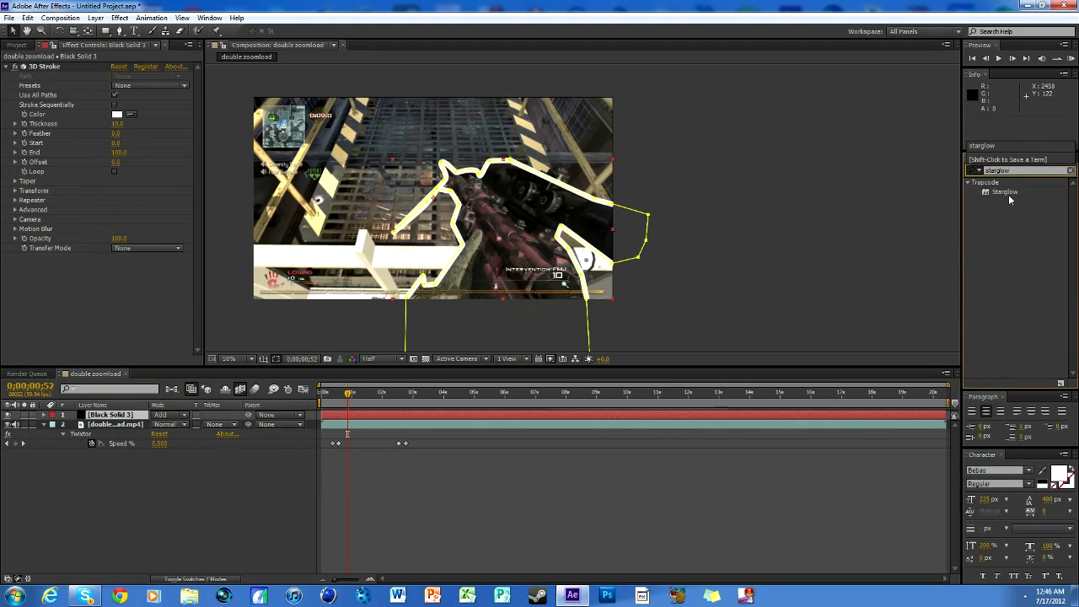
pyautogui.moveTo(1010, 199); pyautogui.dragTo(152, 372)
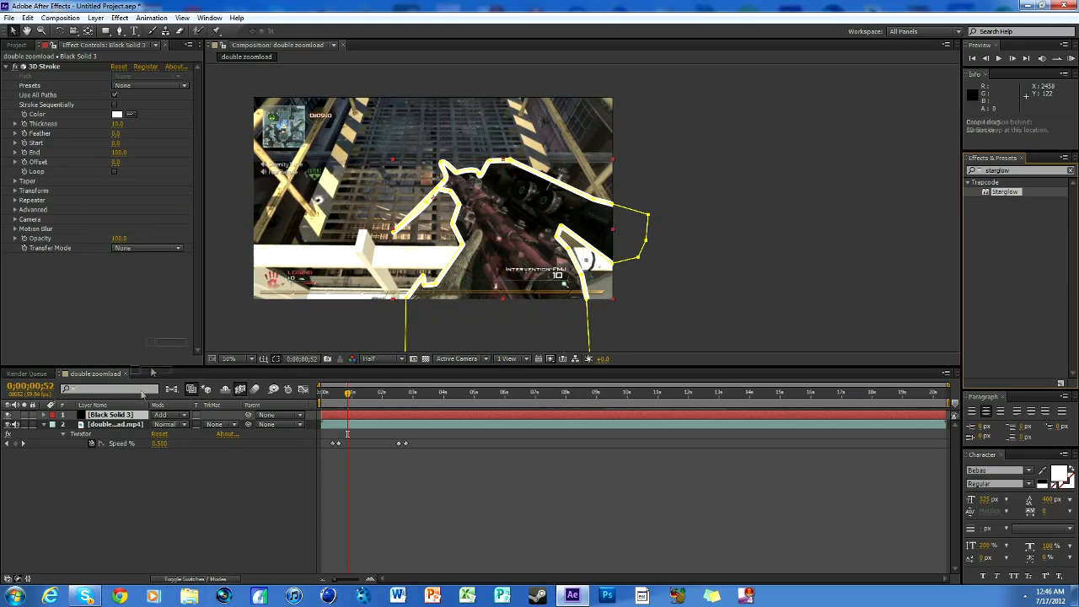
pyautogui.moveTo(142, 392); pyautogui.dragTo(127, 415)
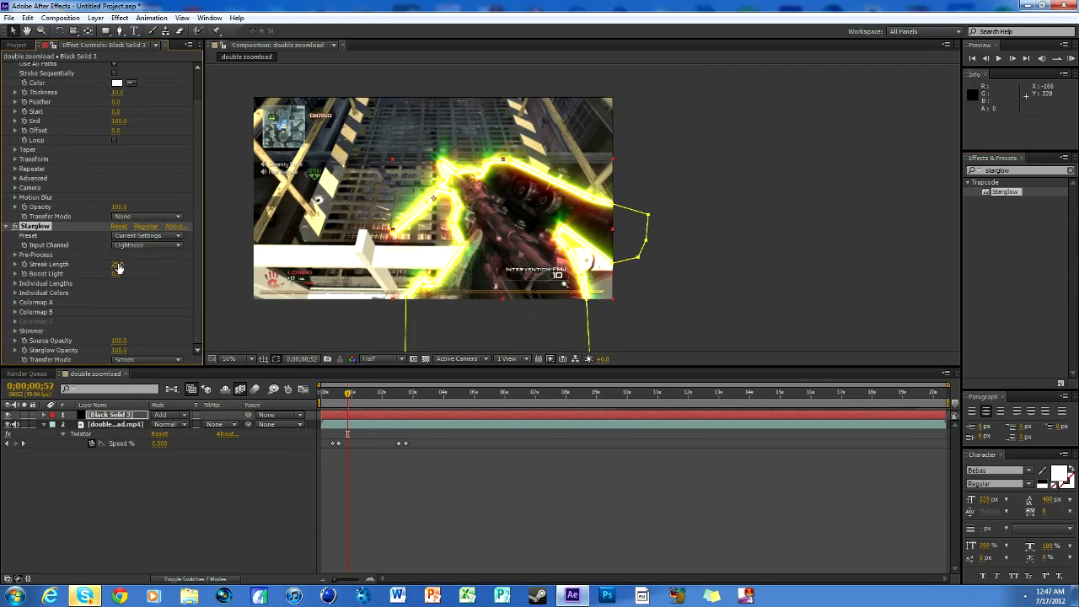
pyautogui.write('4')
# Set Starglow's Streak Length to 4 and collapse its settings.
pyautogui.press('Return')
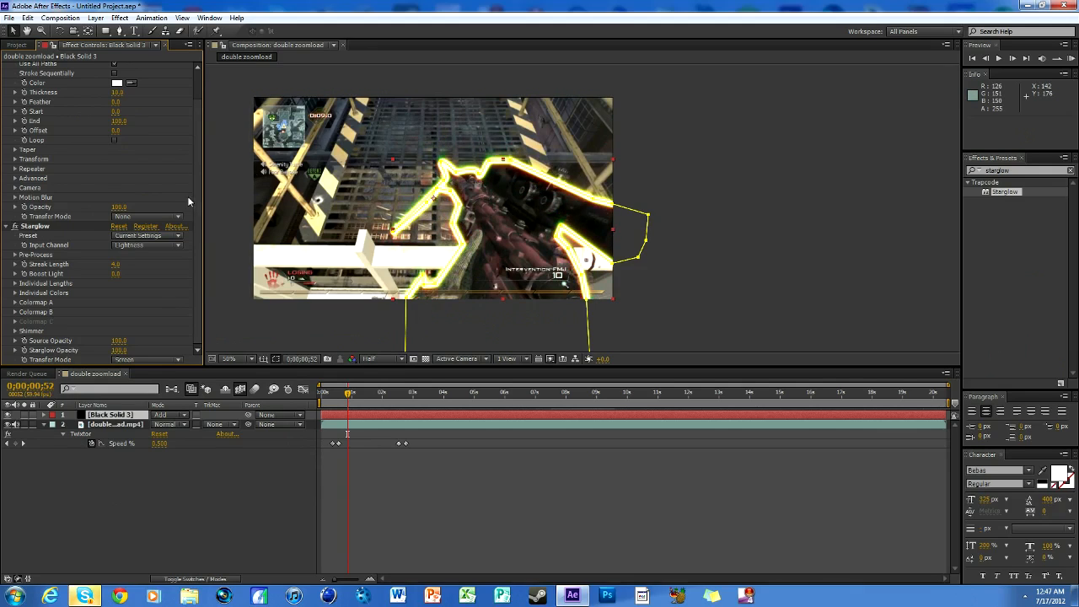
pyautogui.click(10, 226)
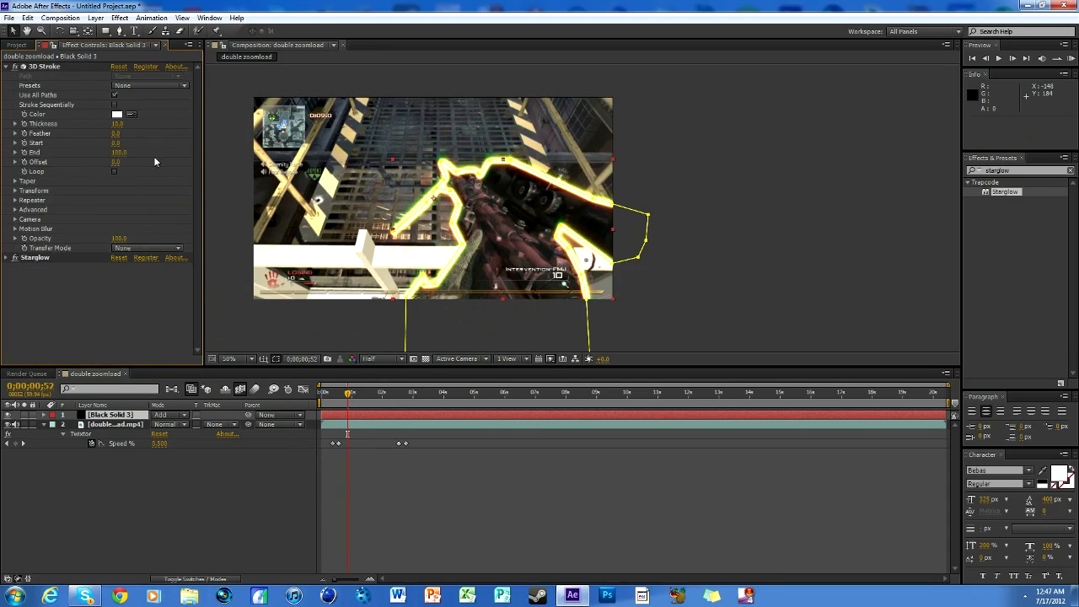
# Enable Loop on 3D Stroke and set its Start to 80 after trying 75.
pyautogui.click(113, 172)
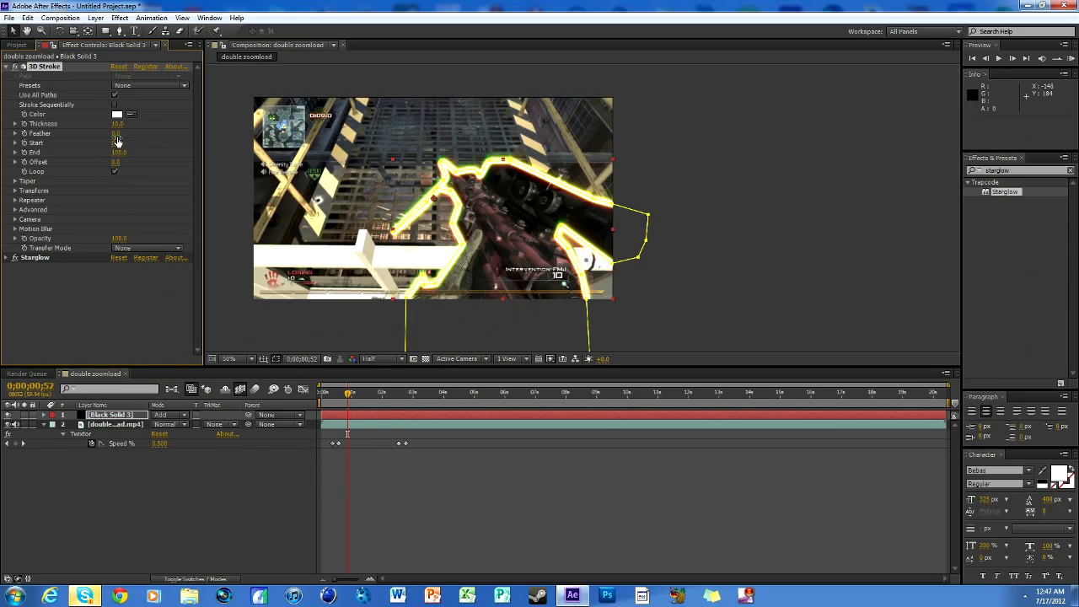
pyautogui.click(119, 144)
pyautogui.write('75')
pyautogui.press('Return')
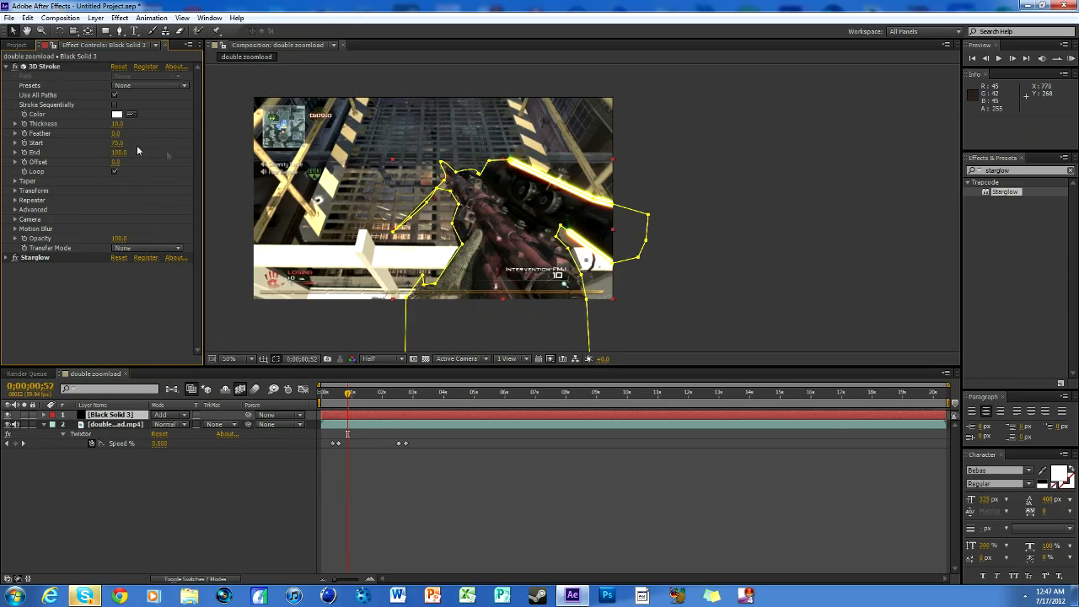
pyautogui.moveTo(116, 144); pyautogui.dragTo(123, 144)
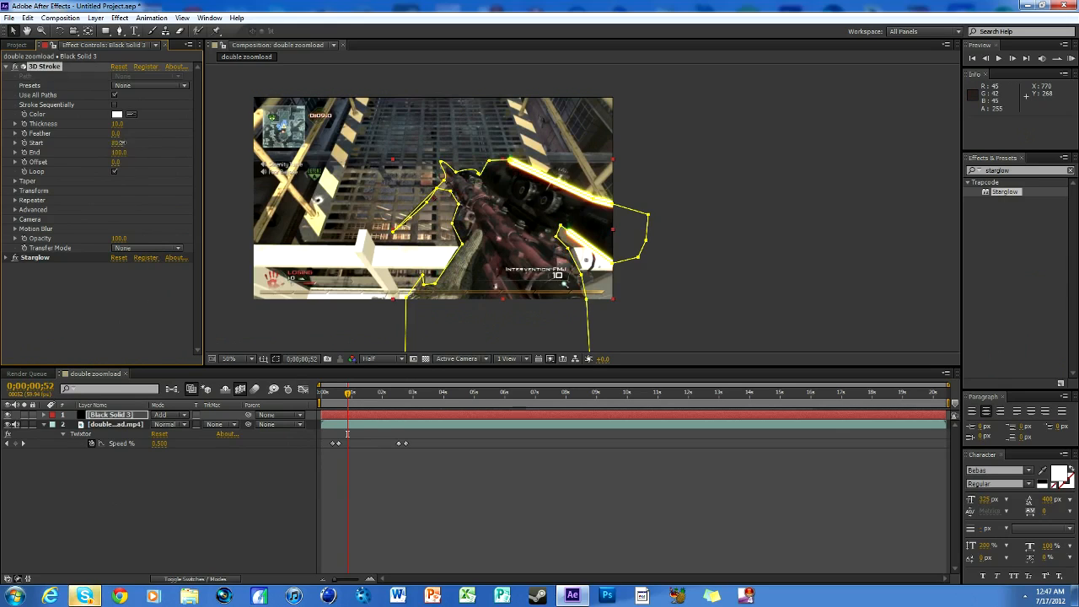
pyautogui.click(119, 144)
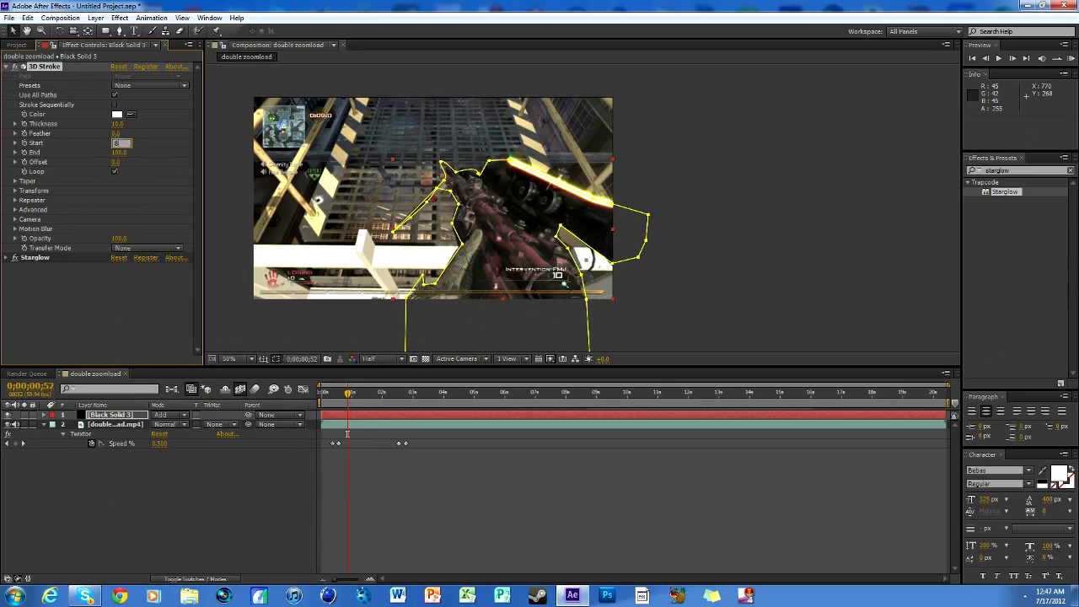
pyautogui.write('80')
pyautogui.click(110, 312)
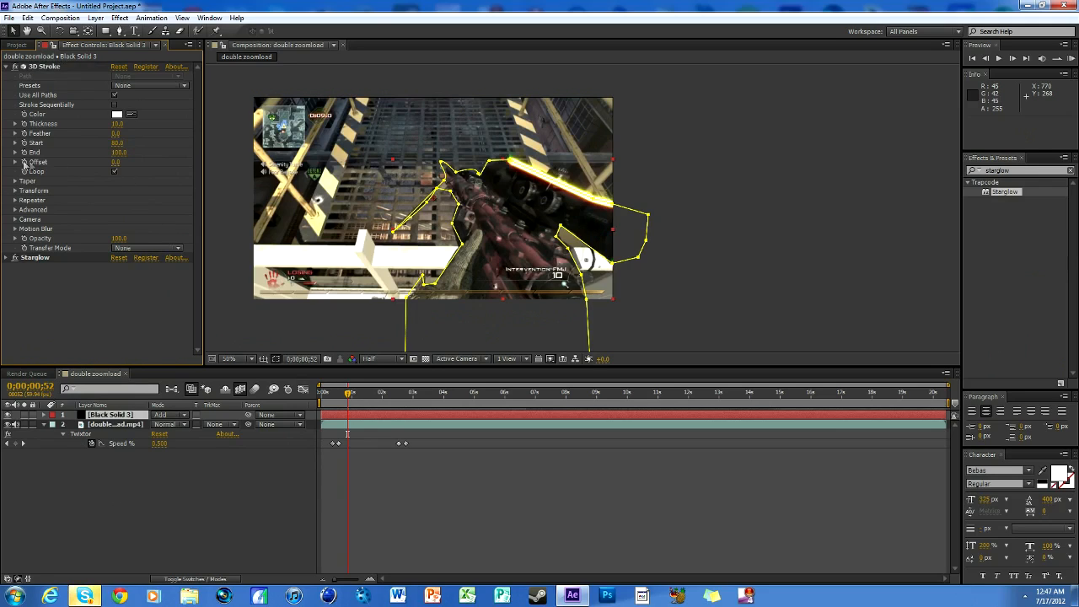
pyautogui.click(114, 169)
# Scrub the 3D Stroke Offset to its first keyframe value and move about two seconds into the clip.
pyautogui.moveTo(115, 162); pyautogui.dragTo(145, 164)
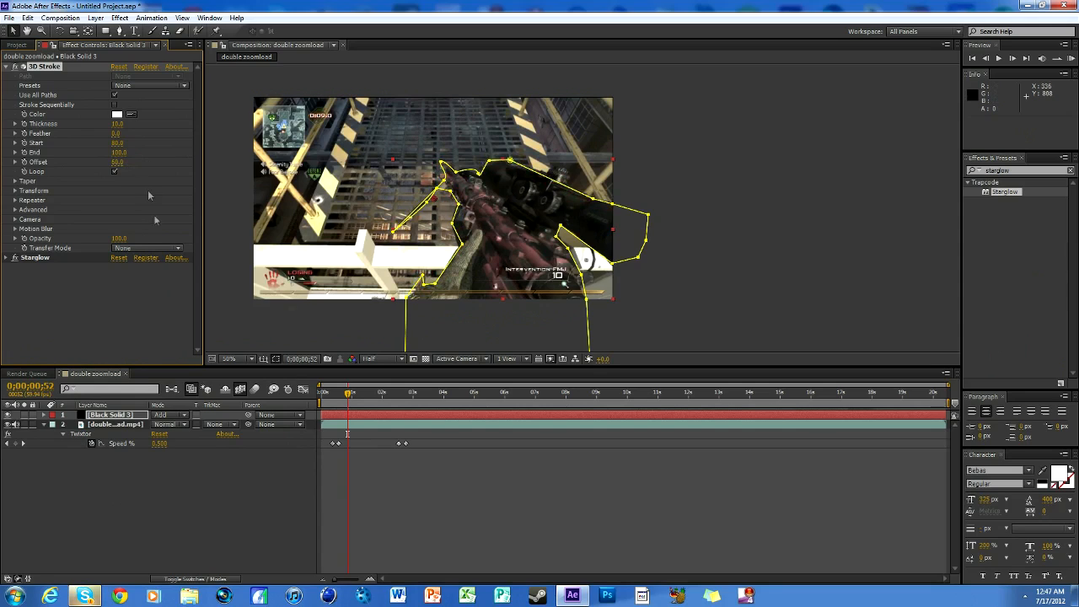
pyautogui.moveTo(133, 162); pyautogui.dragTo(123, 161)
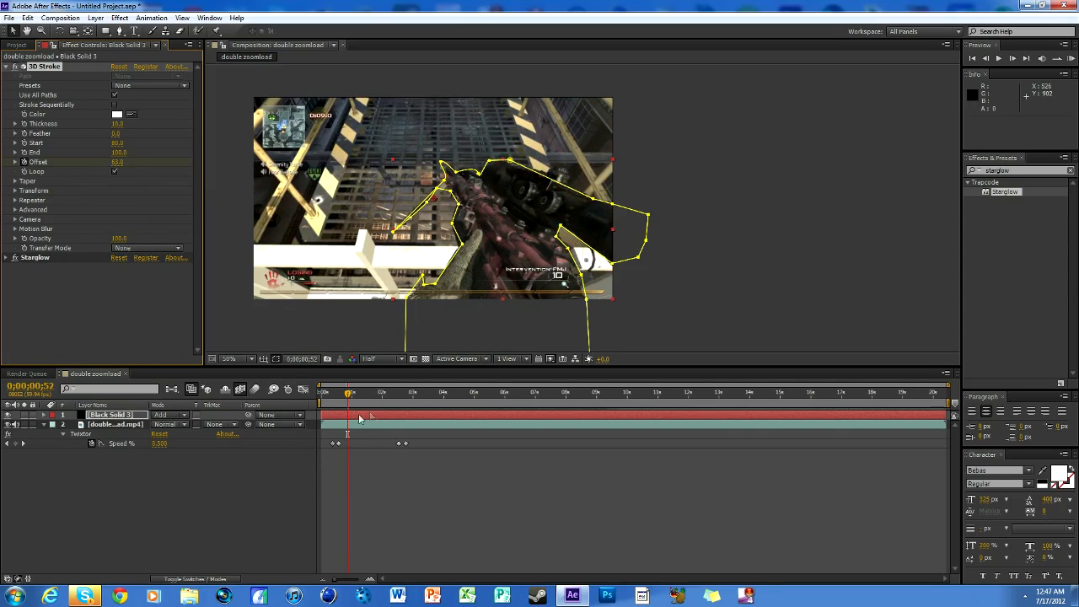
pyautogui.moveTo(353, 396); pyautogui.dragTo(394, 396)
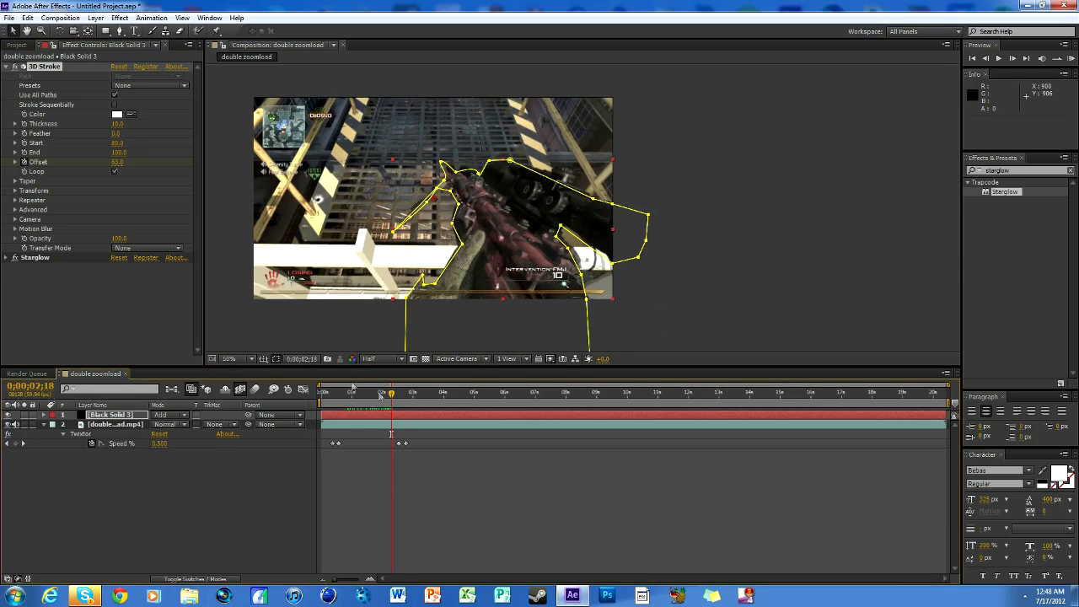
# Raise Offset to about 261 for the second keyframe, reveal the keyframes and scrub back to check.
pyautogui.click(115, 171)
pyautogui.moveTo(117, 161); pyautogui.dragTo(207, 152)
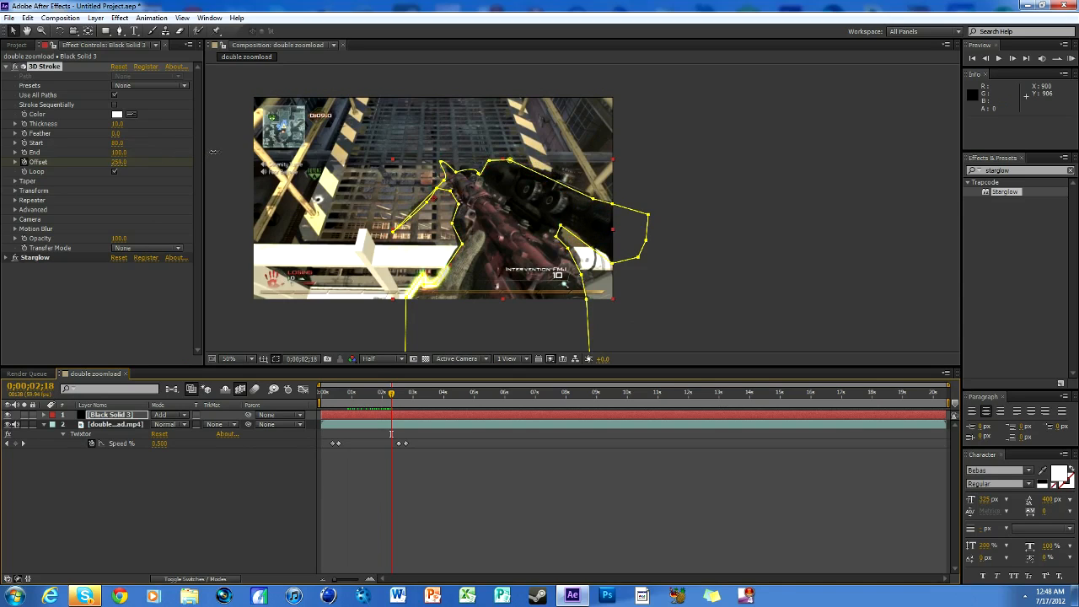
pyautogui.moveTo(206, 151); pyautogui.dragTo(217, 156)
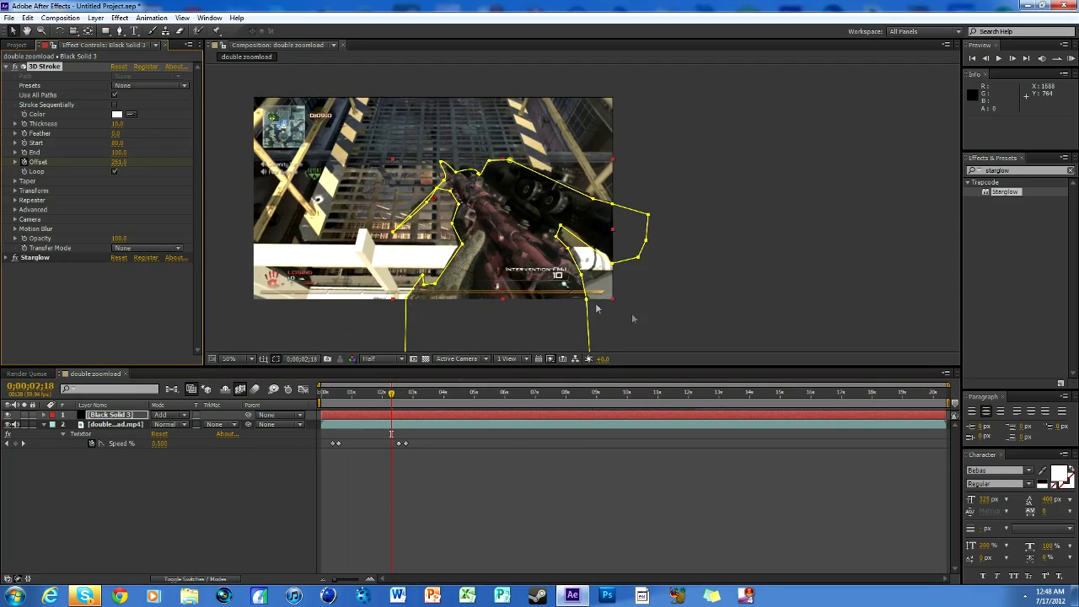
pyautogui.press('u')
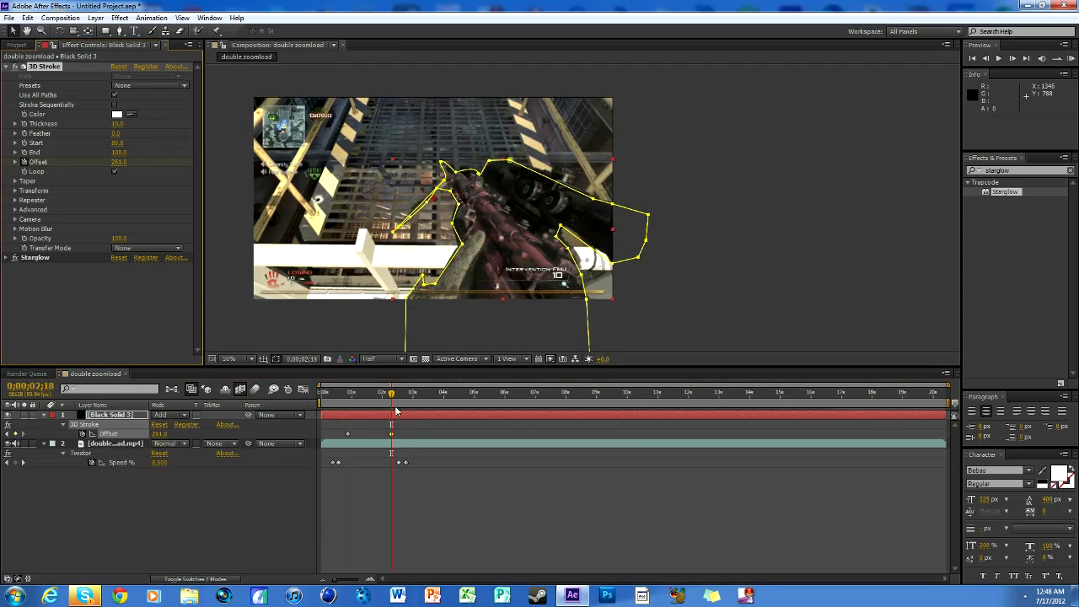
pyautogui.moveTo(392, 394); pyautogui.dragTo(309, 405)
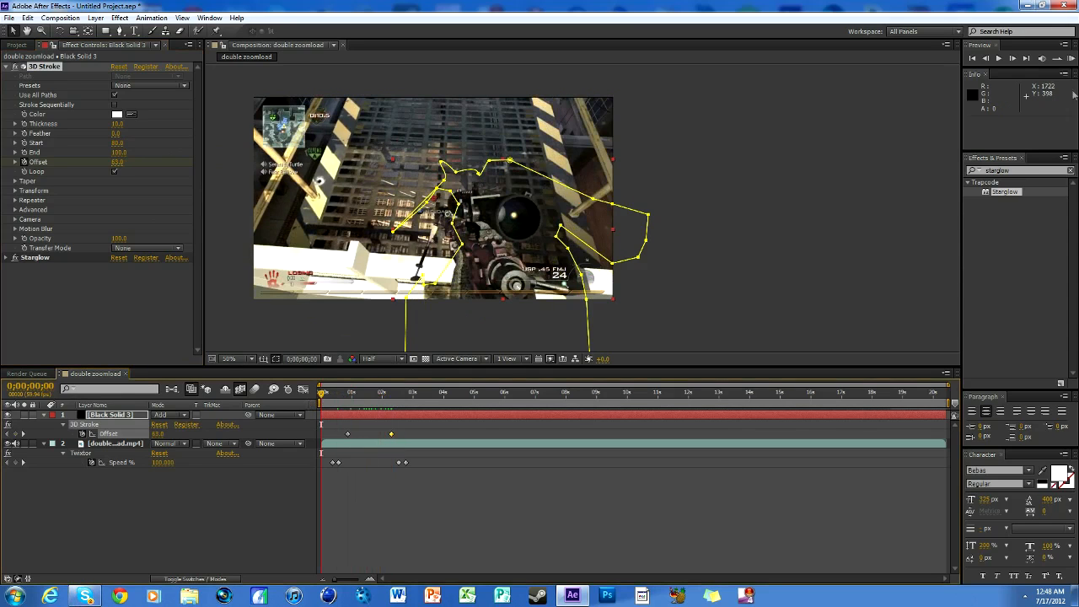
pyautogui.click(1071, 58)
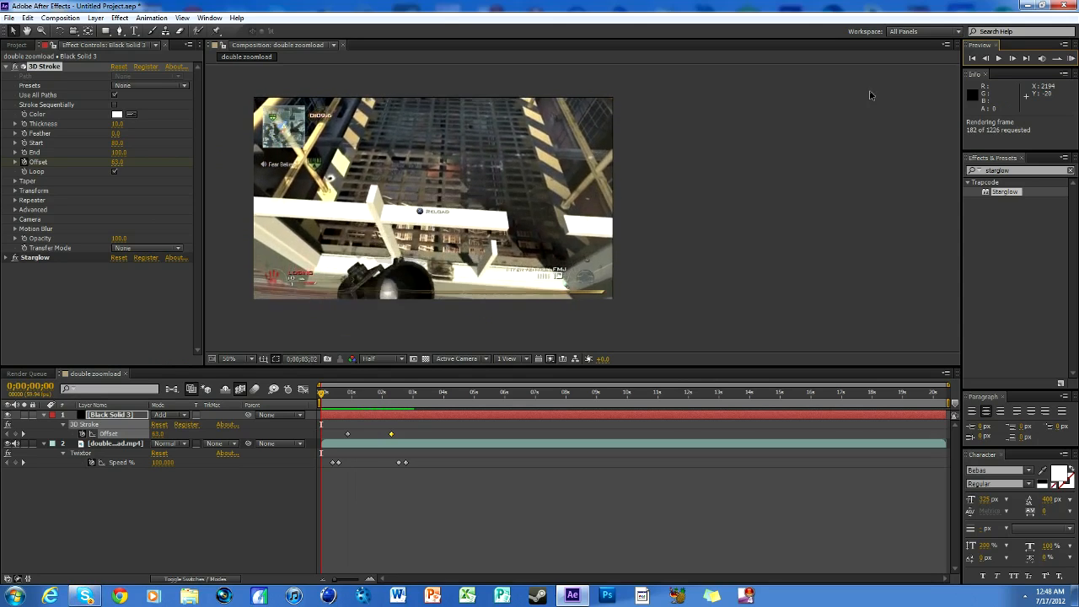
pyautogui.press('space')
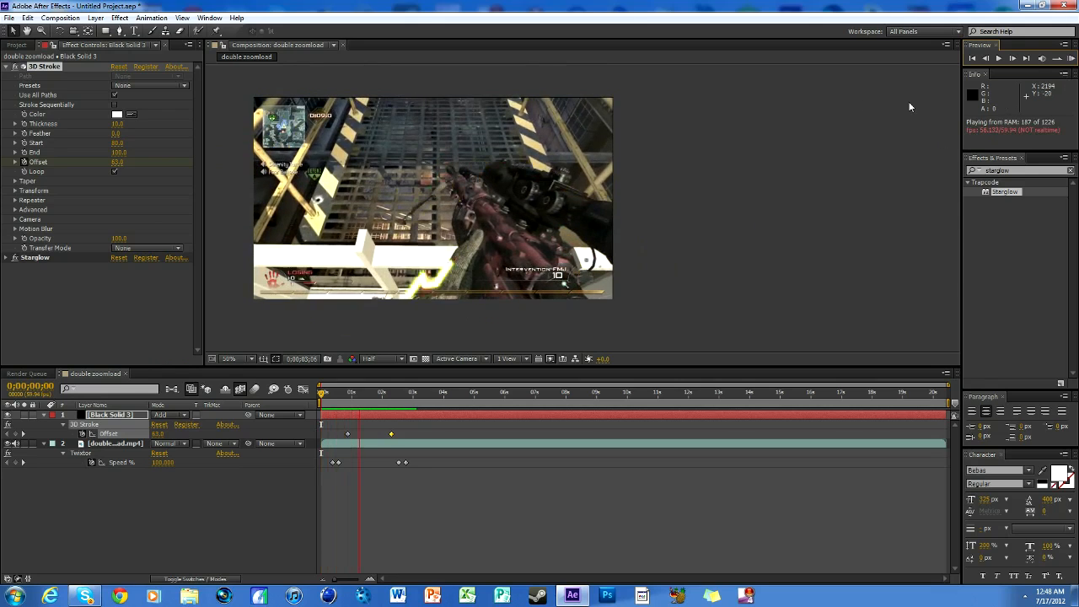
pyautogui.press('space')
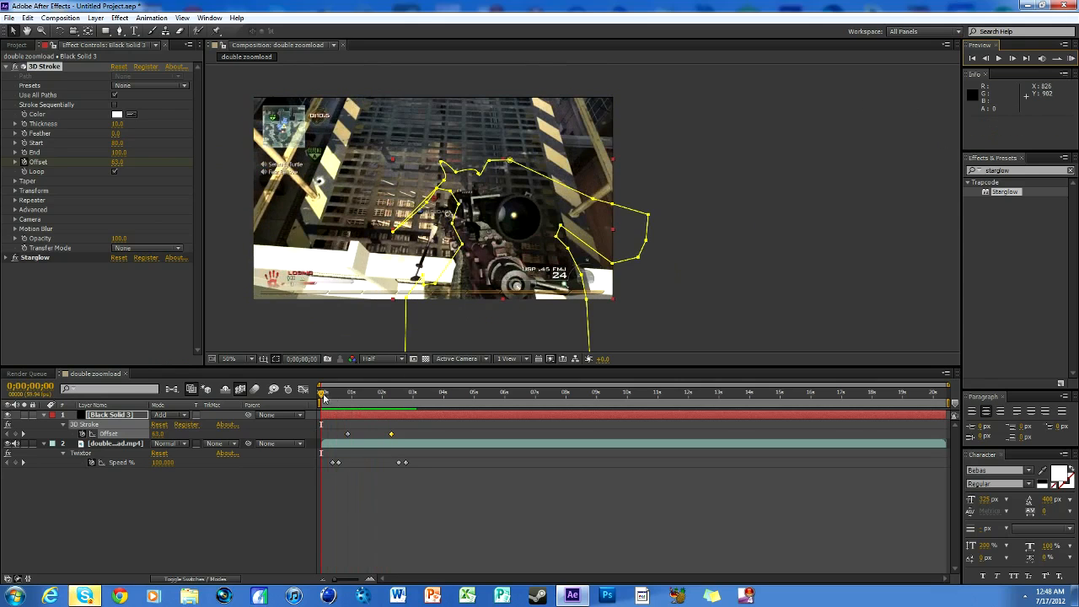
pyautogui.moveTo(324, 398); pyautogui.dragTo(381, 397)
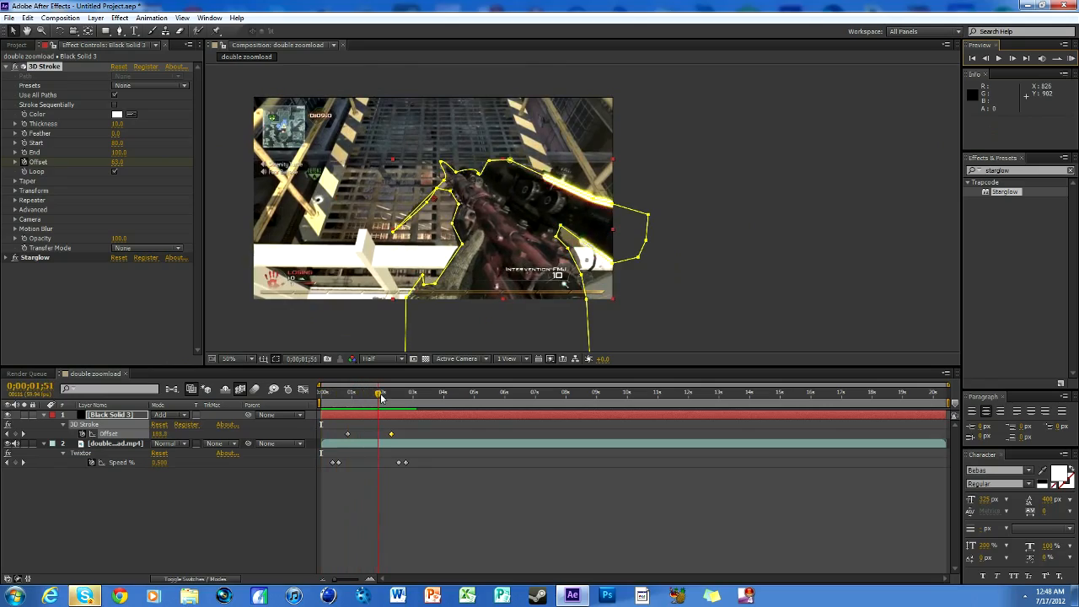
pyautogui.click(1025, 596)
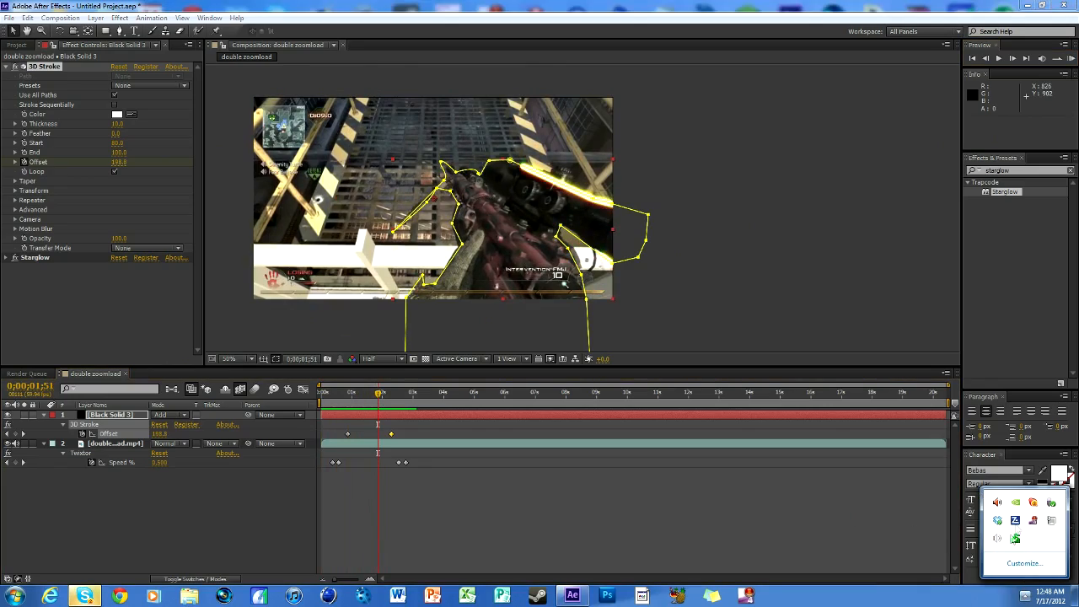
pyautogui.rightClick(1029, 527)
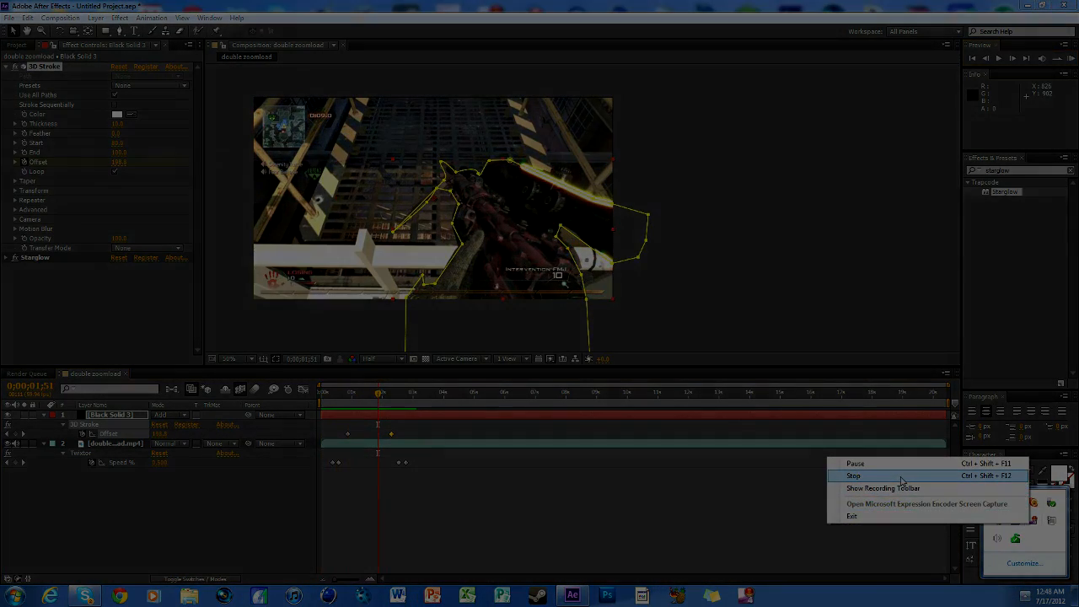